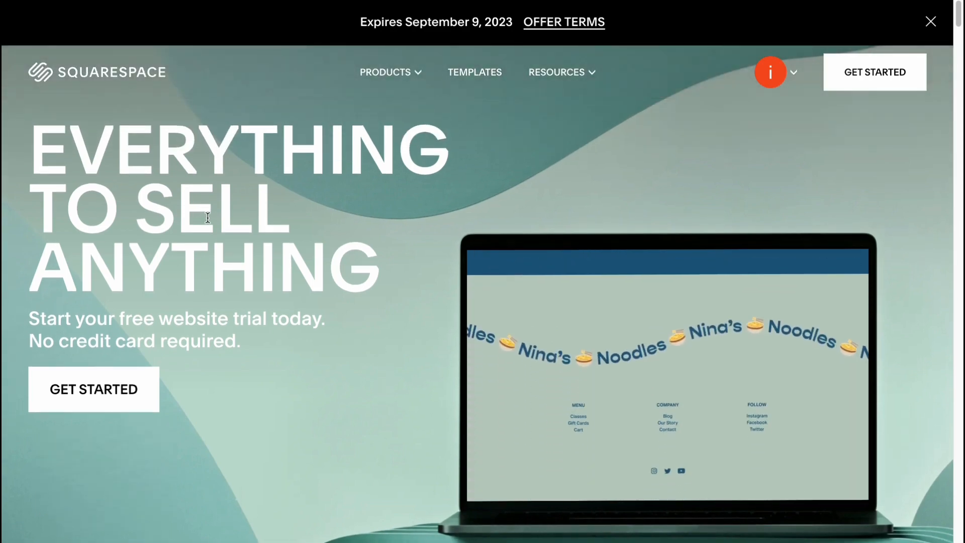
Start creating a new website from the account dashboard.
scroll(204, 211, "down", 1)
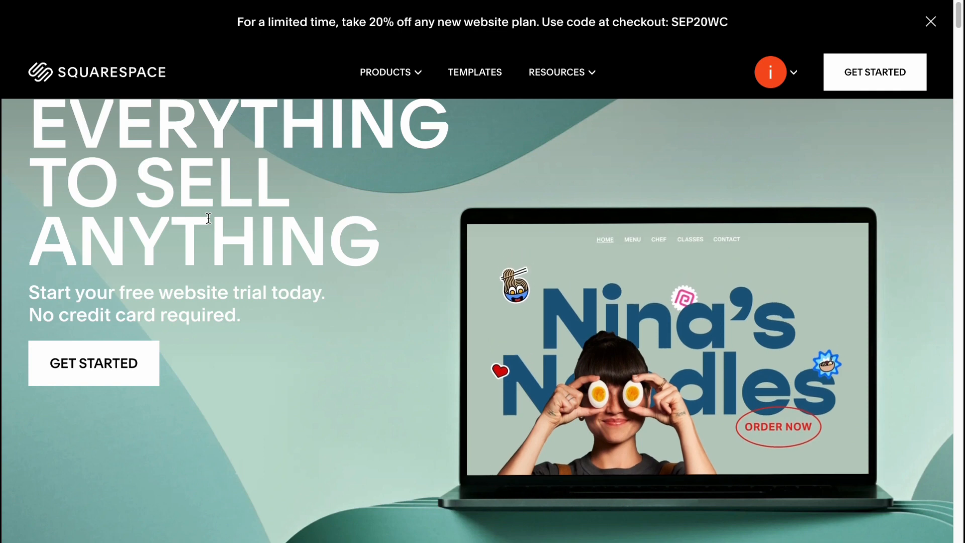
scroll(204, 218, "up", 1)
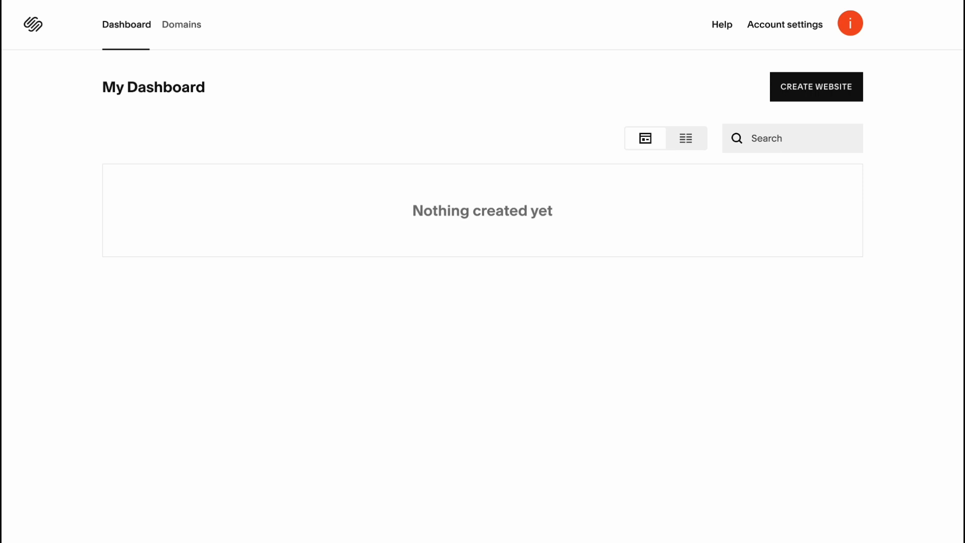
left_click(819, 87)
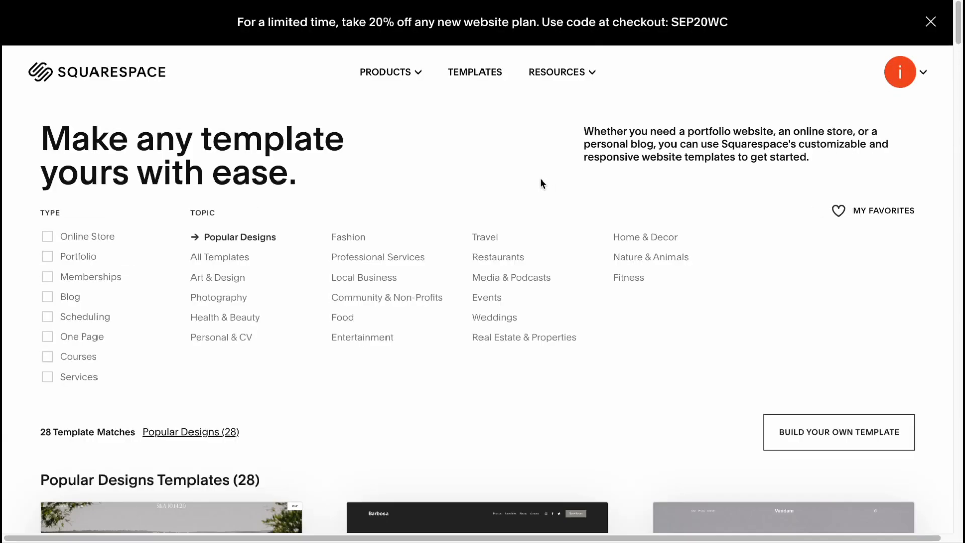
Look through the Popular Designs website templates.
scroll(516, 176, "down", 5)
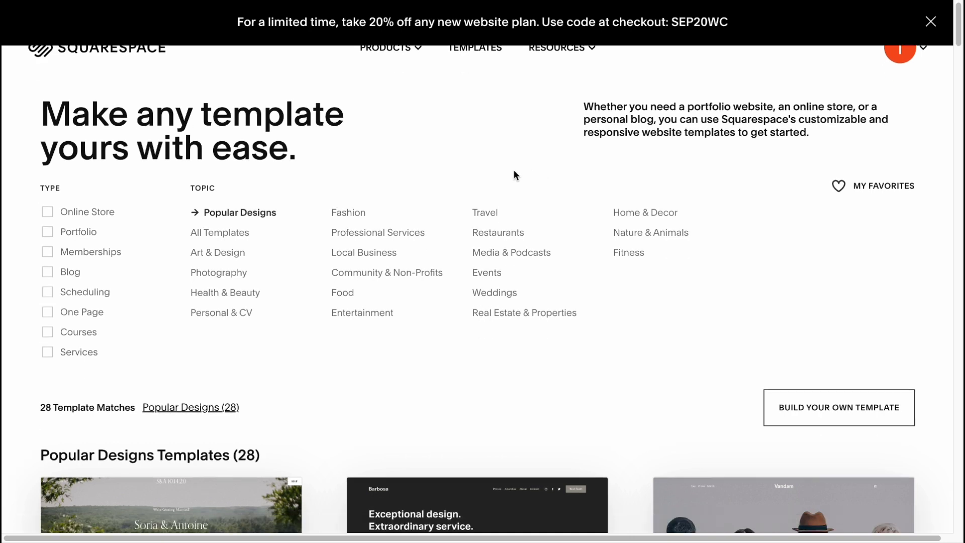
scroll(505, 176, "down", 5)
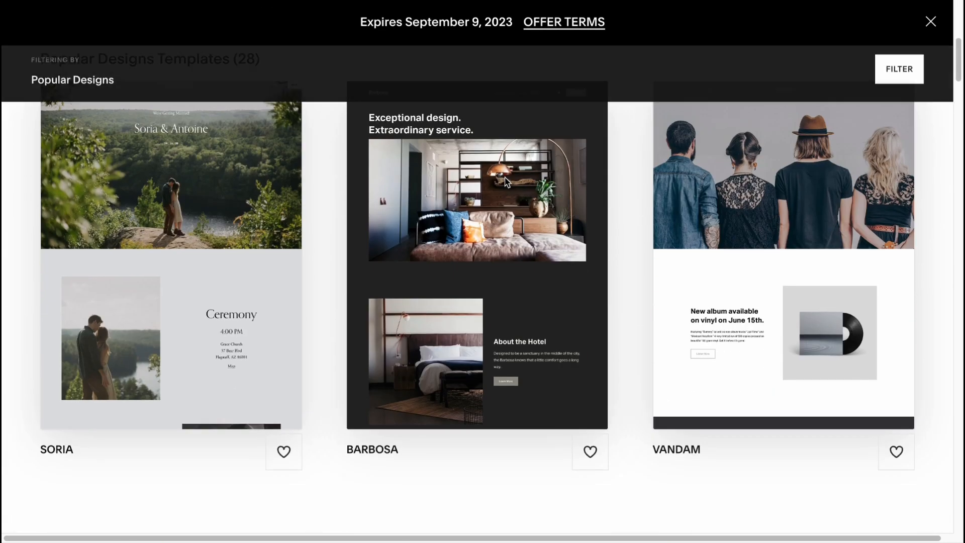
scroll(515, 277, "up", 3)
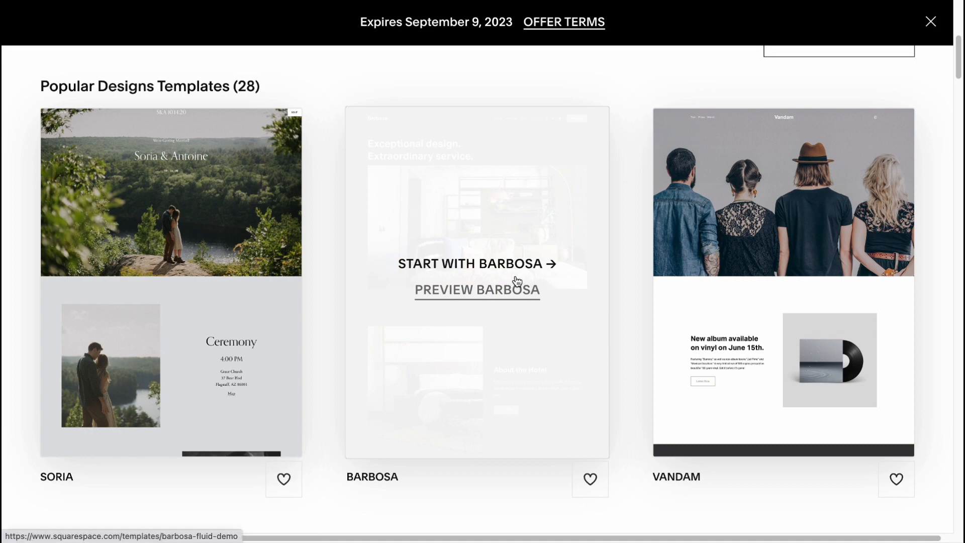
scroll(515, 276, "up", 4)
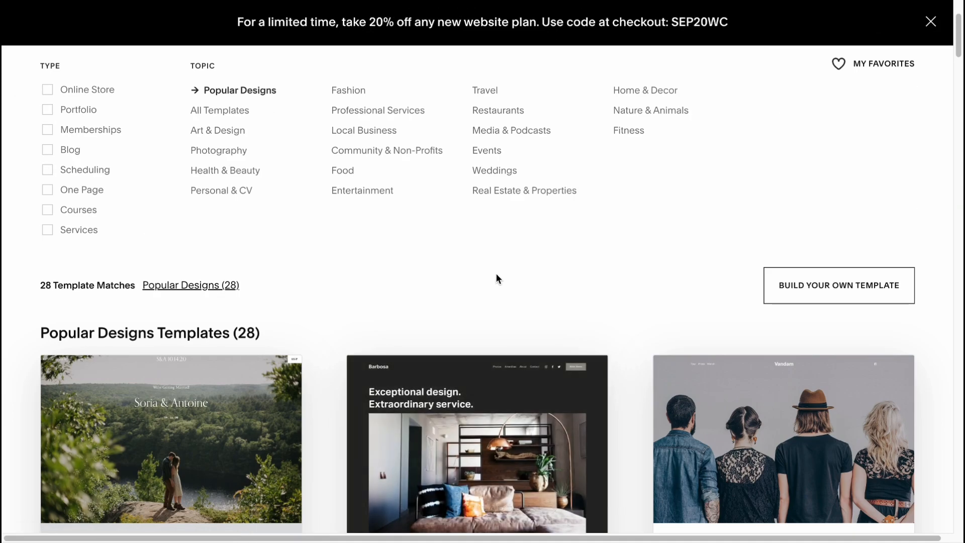
scroll(493, 271, "down", 10)
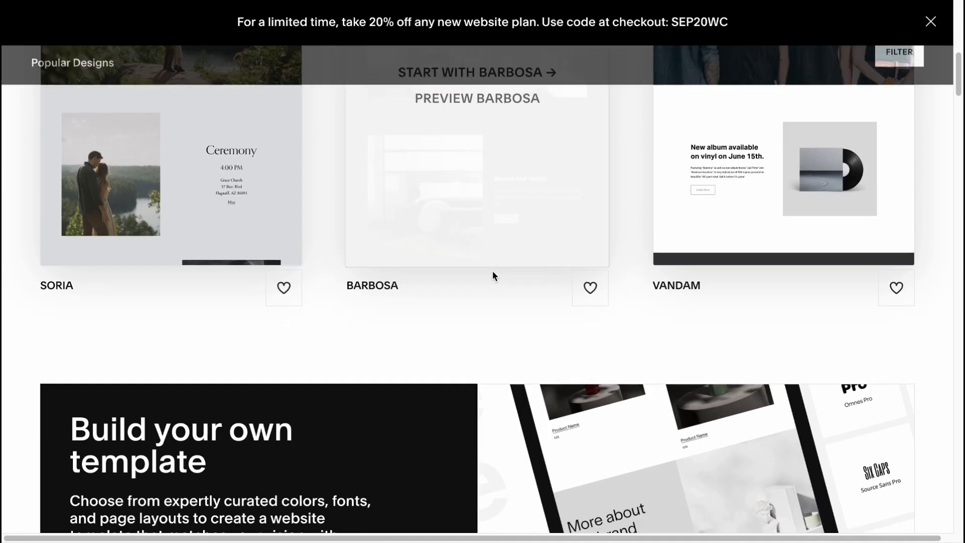
scroll(493, 270, "down", 5)
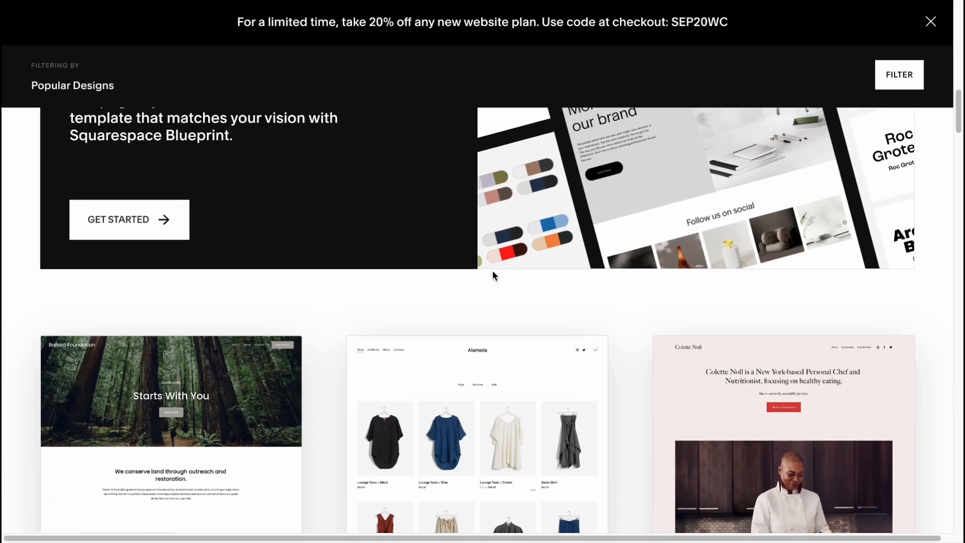
scroll(493, 276, "down", 10)
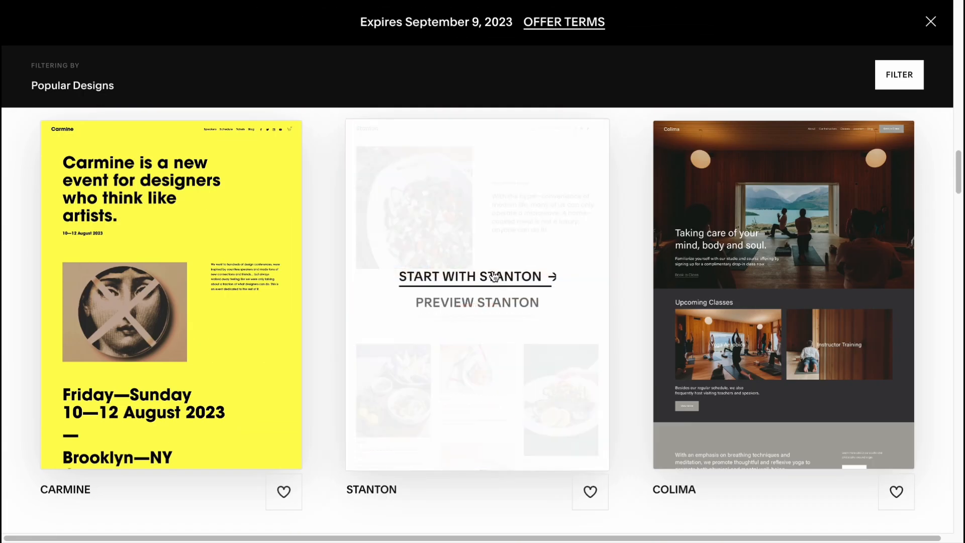
scroll(490, 275, "down", 5)
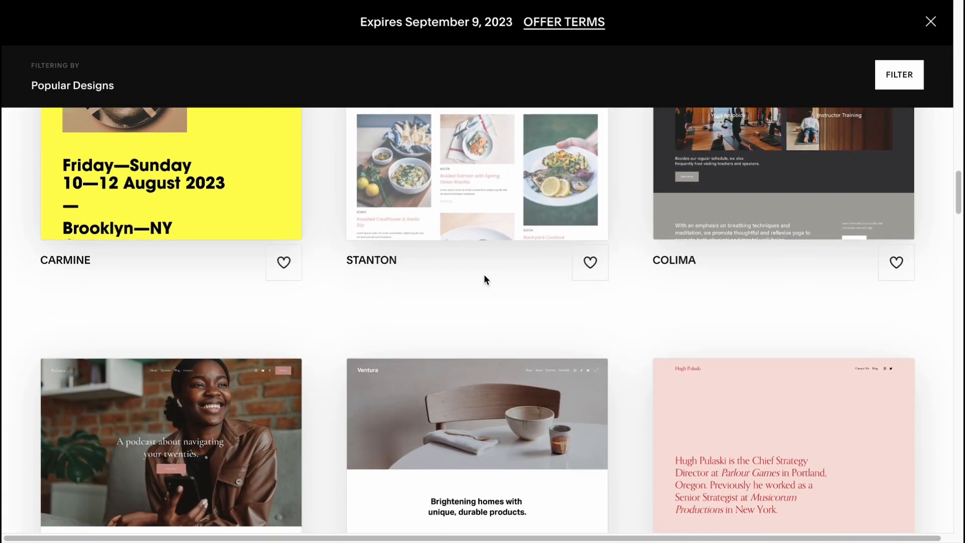
scroll(485, 278, "down", 10)
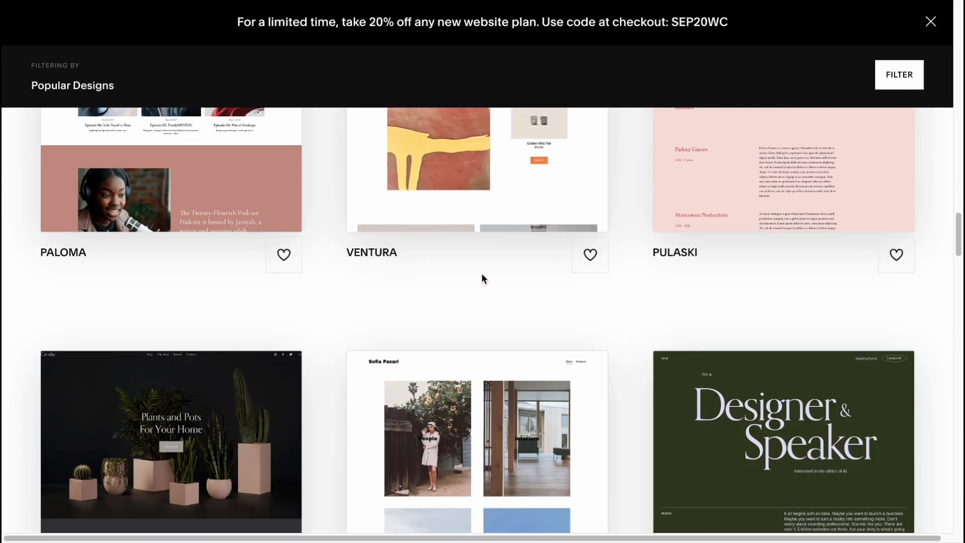
scroll(482, 274, "down", 12)
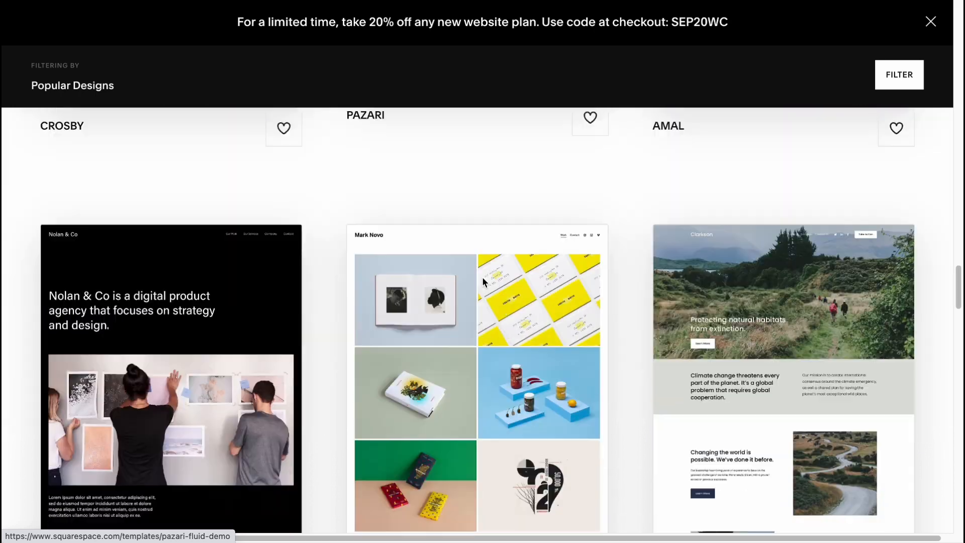
scroll(481, 276, "down", 2)
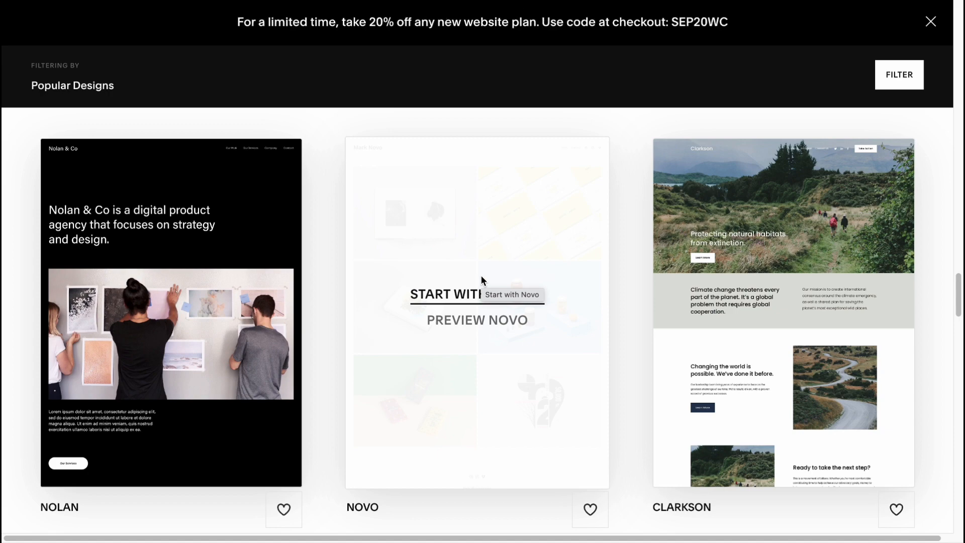
scroll(481, 280, "down", 8)
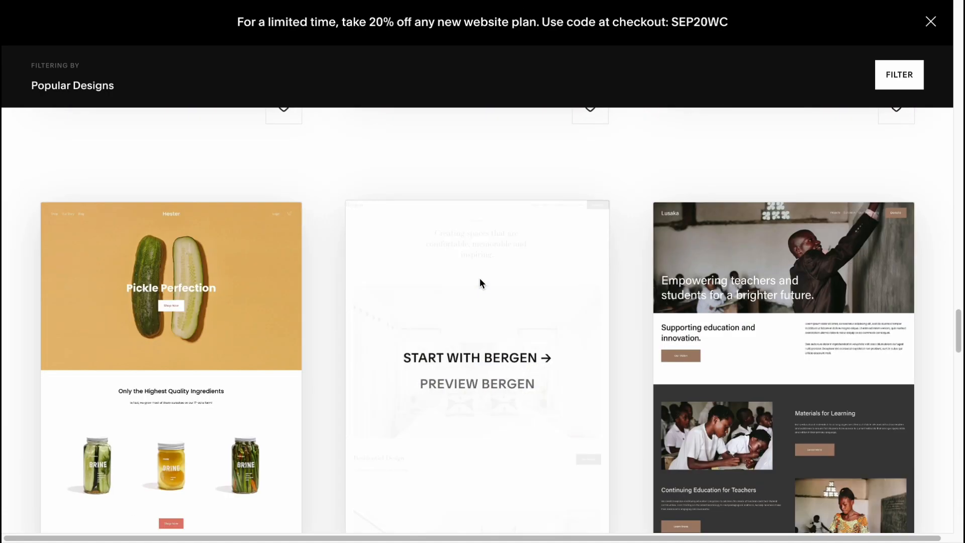
scroll(480, 279, "up", 8)
scroll(840, 308, "down", 3)
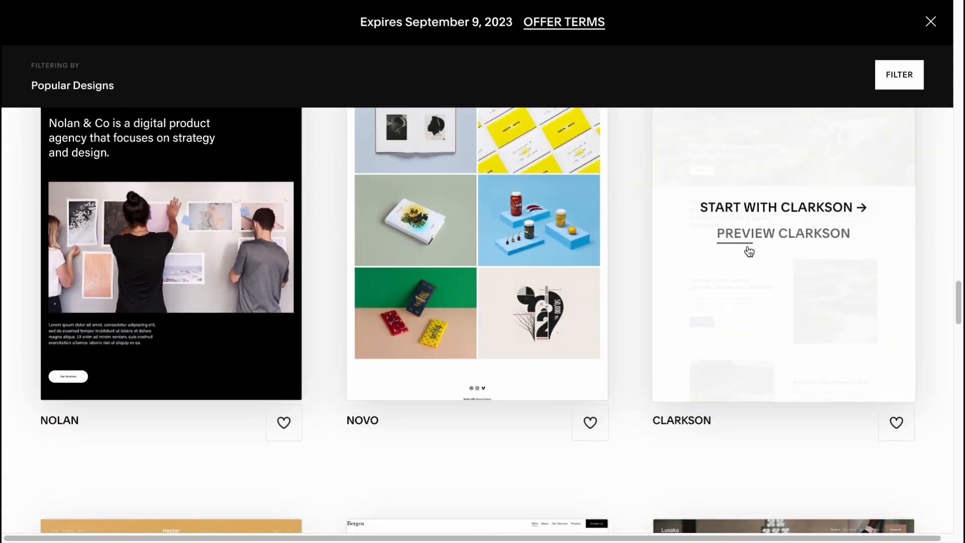
scroll(804, 354, "up", 15)
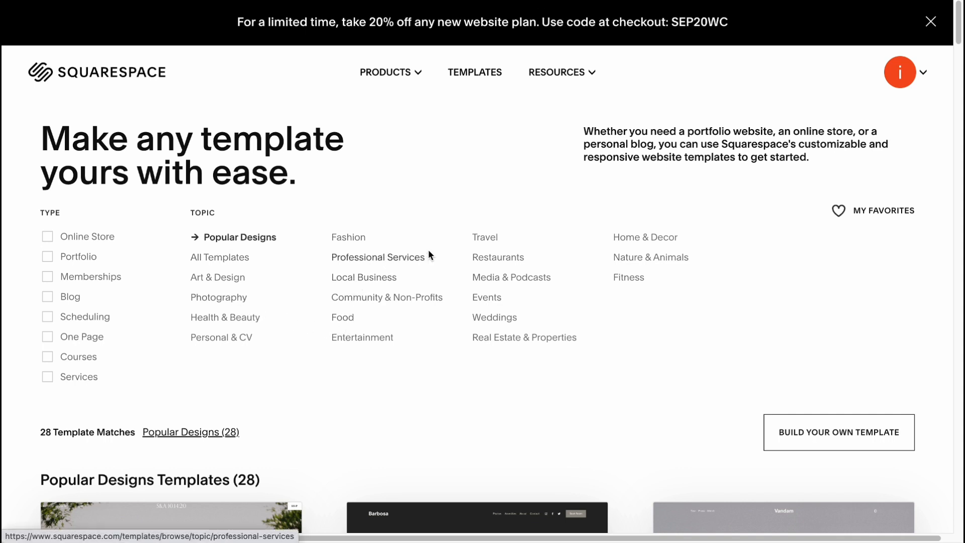
Filter the templates by the Real Estate & Properties topic and start a site with the Palermo template.
left_click(500, 340)
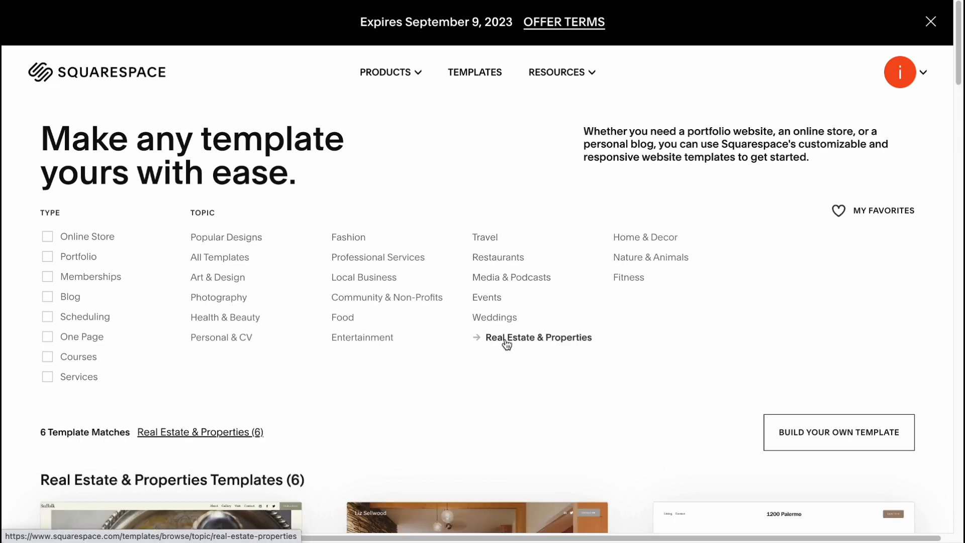
scroll(504, 344, "down", 6)
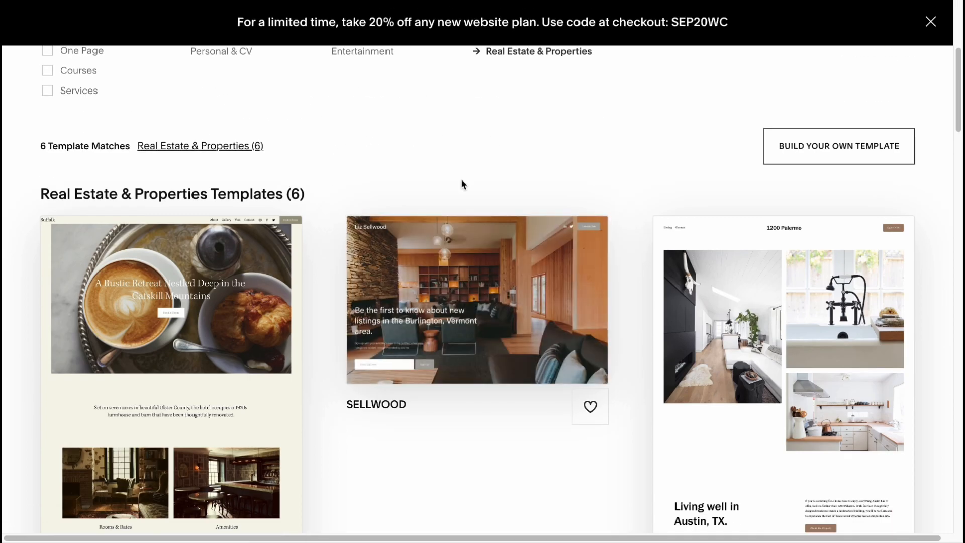
scroll(461, 183, "down", 2)
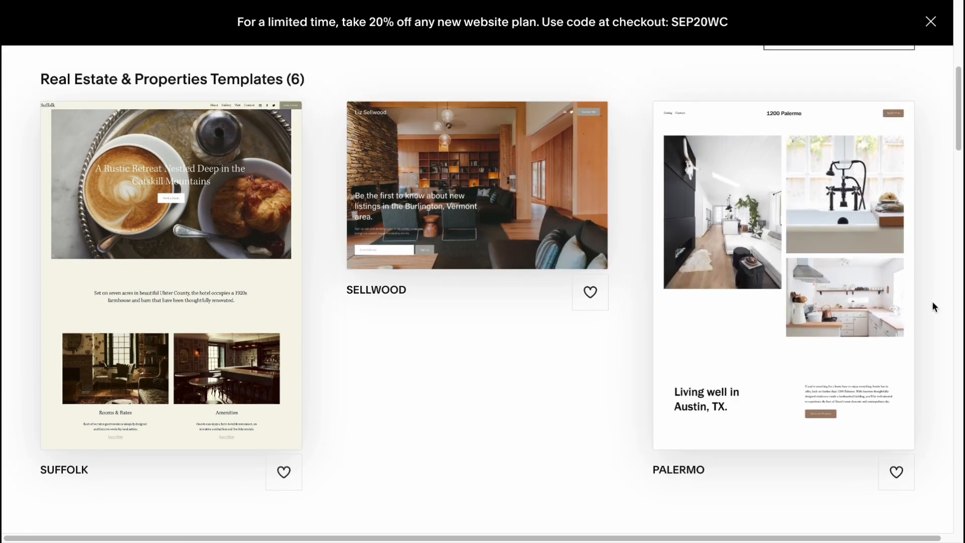
scroll(933, 307, "down", 3)
scroll(882, 303, "down", 1)
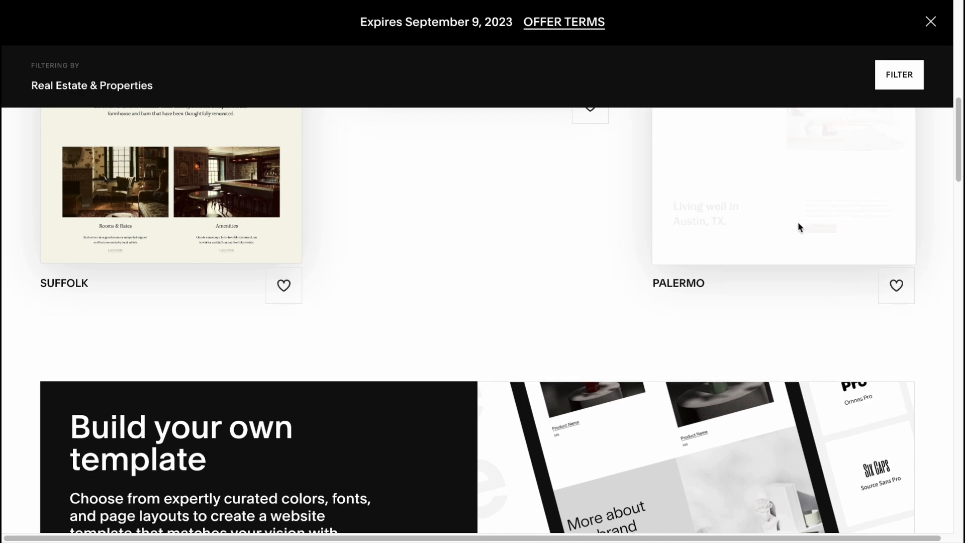
scroll(800, 227, "up", 7)
scroll(810, 276, "down", 2)
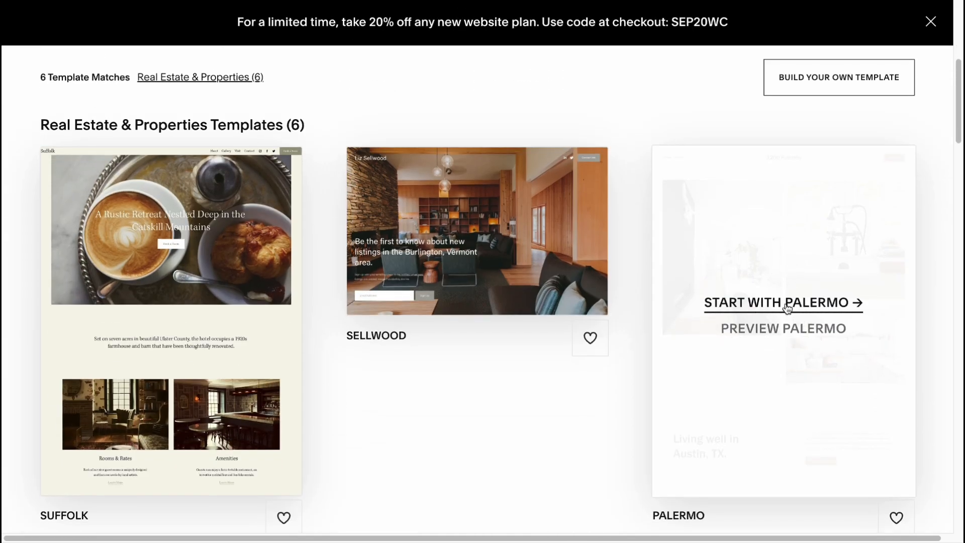
left_click(785, 304)
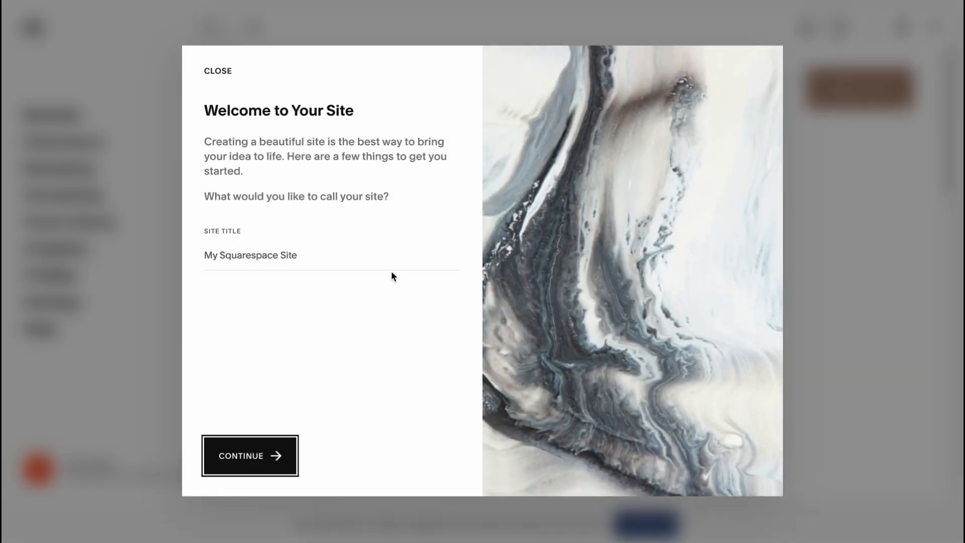
Title the new site "Rental 1" and go through the welcome introduction to the site editor.
left_click(350, 261)
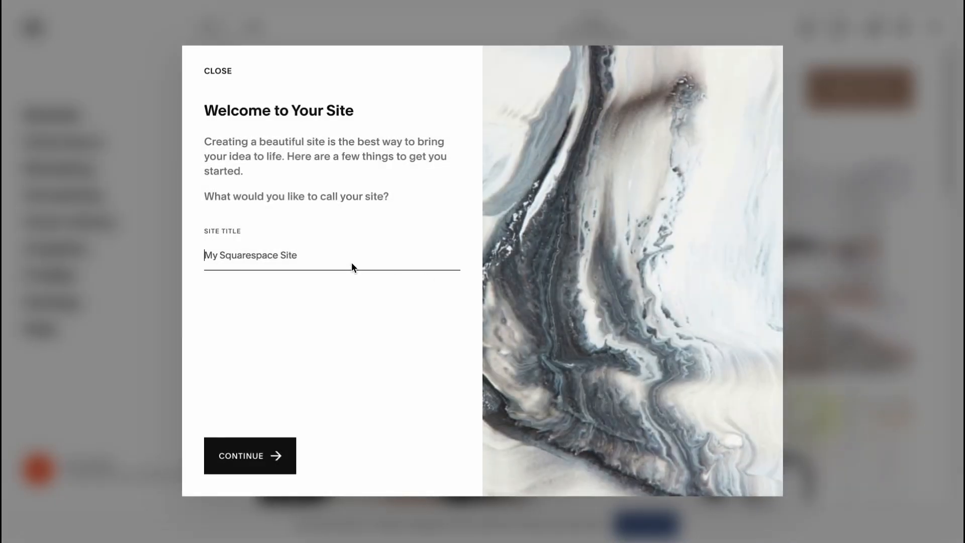
type("Rental 1")
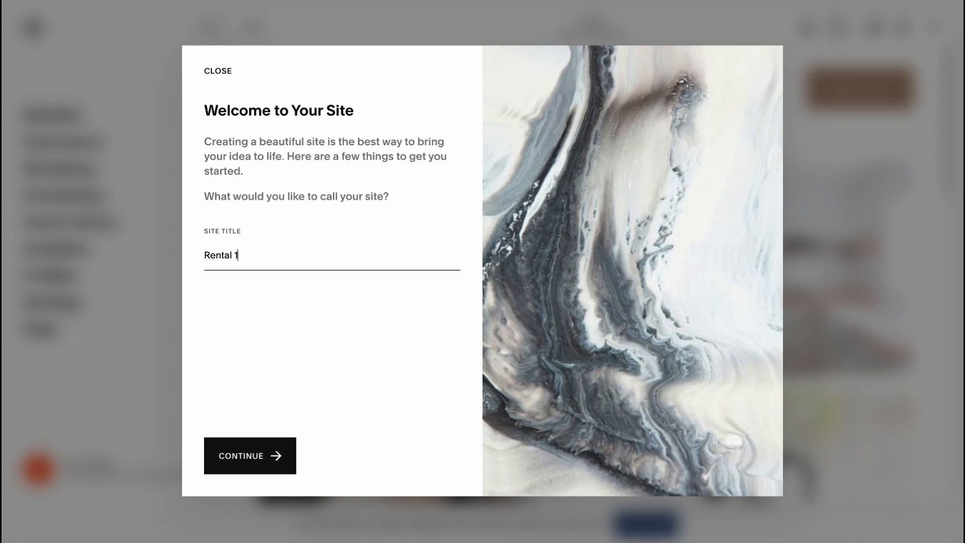
key("Return")
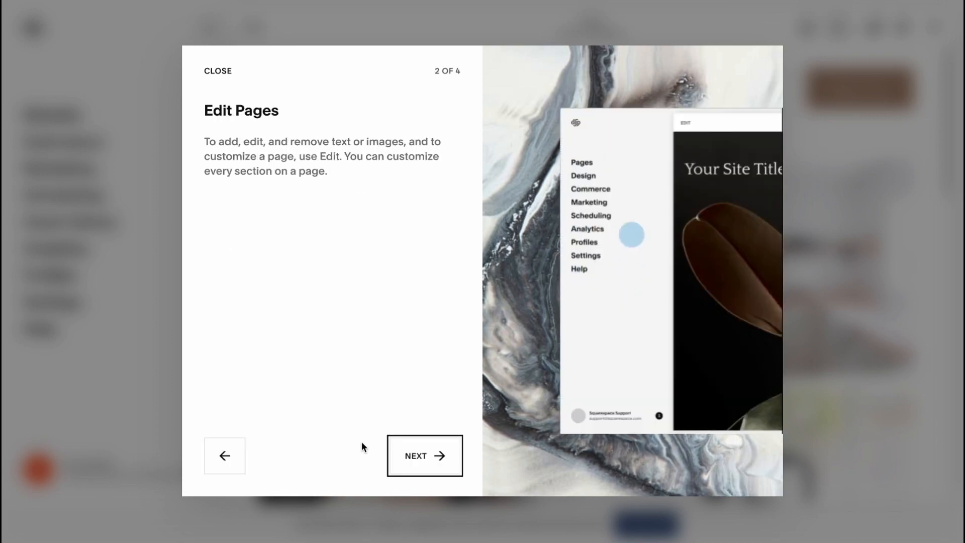
left_click(422, 466)
left_click(423, 465)
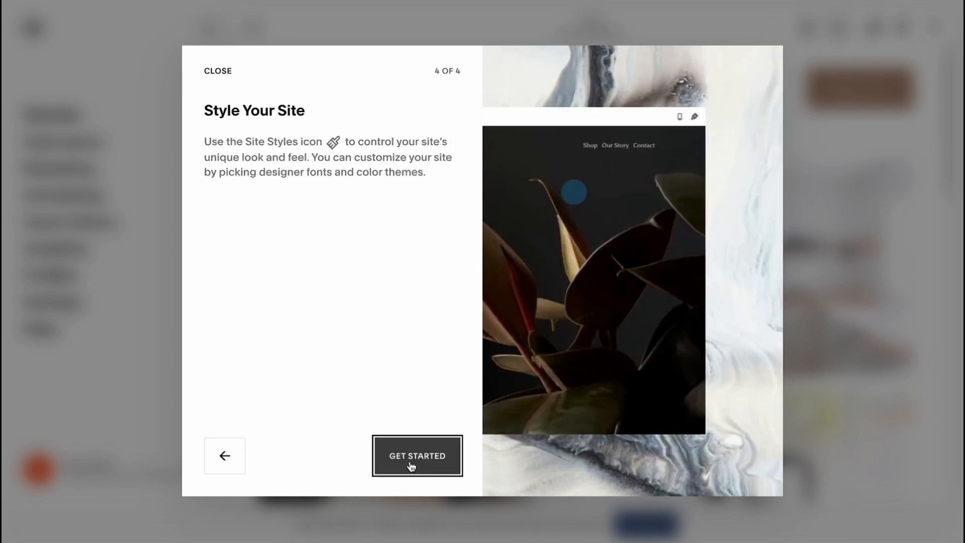
left_click(411, 465)
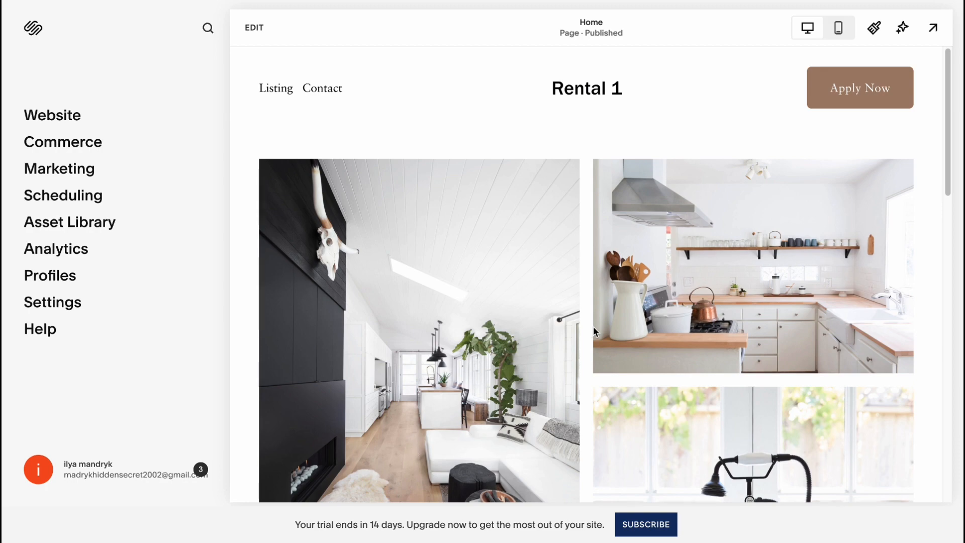
Review the Home page and switch the site-wide font pack to the mixed pack Halyard Micro.
scroll(593, 327, "down", 7)
scroll(593, 330, "down", 10)
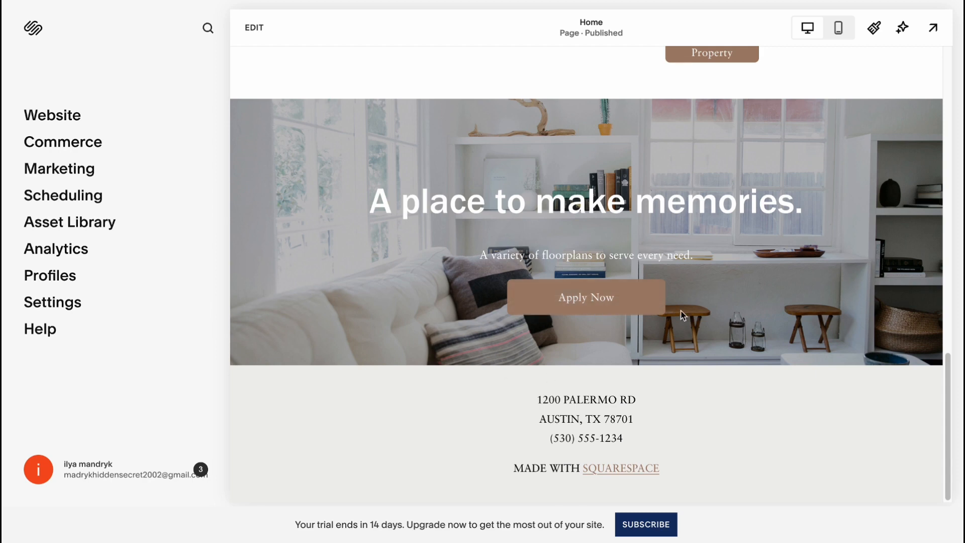
scroll(683, 315, "up", 6)
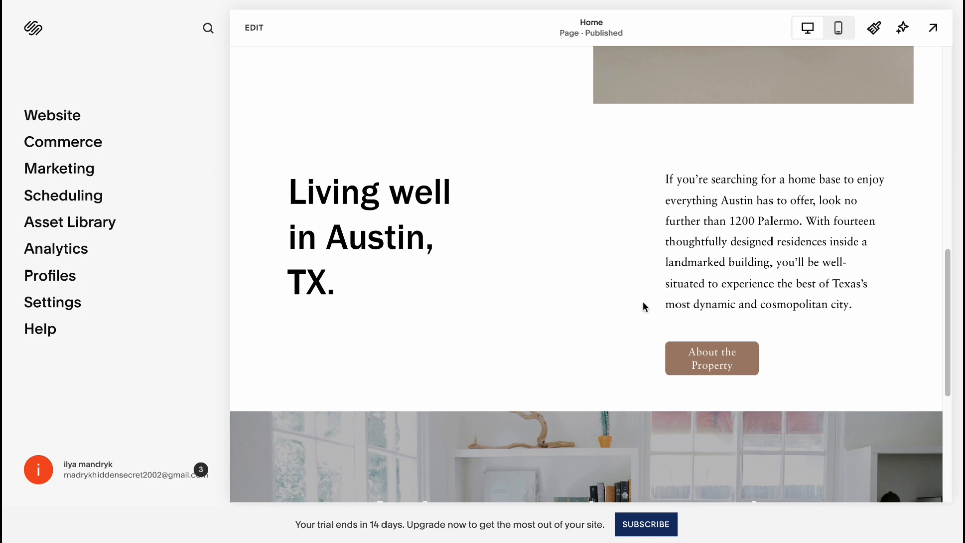
scroll(428, 213, "up", 12)
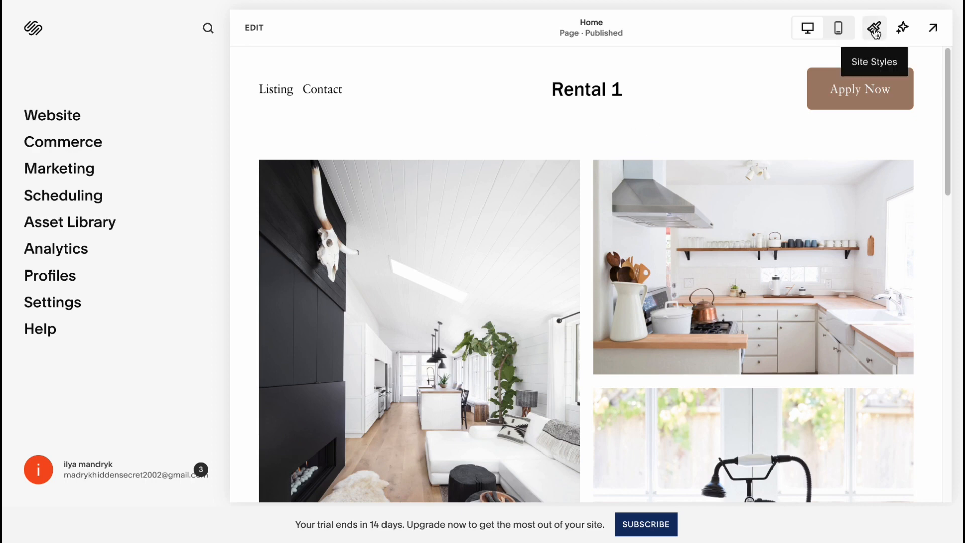
left_click(875, 30)
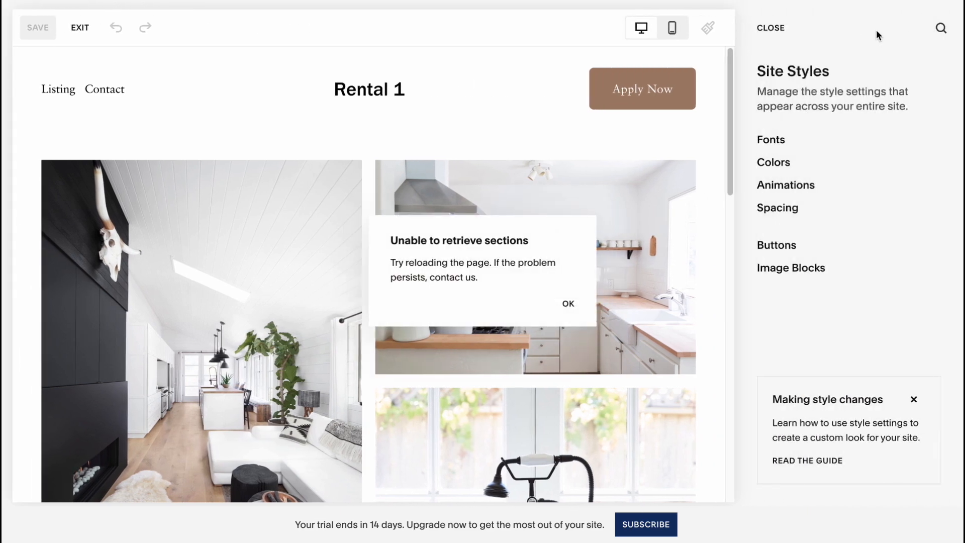
left_click(779, 146)
scroll(815, 307, "down", 2)
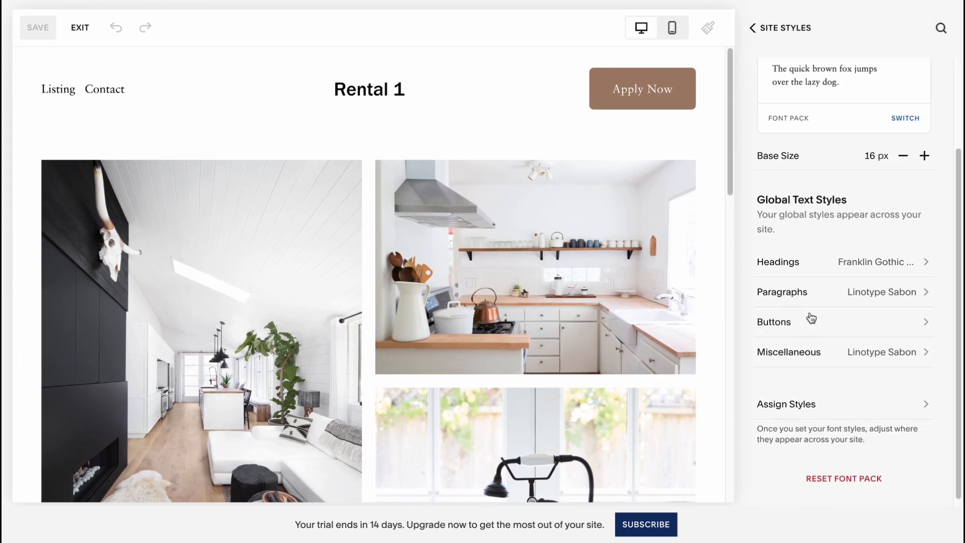
scroll(814, 307, "up", 1)
left_click(905, 162)
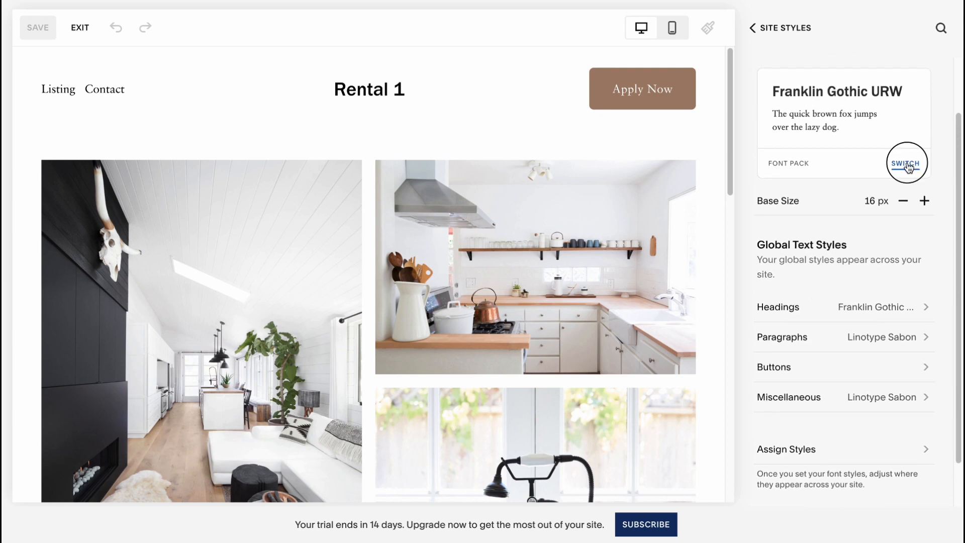
left_click(860, 264)
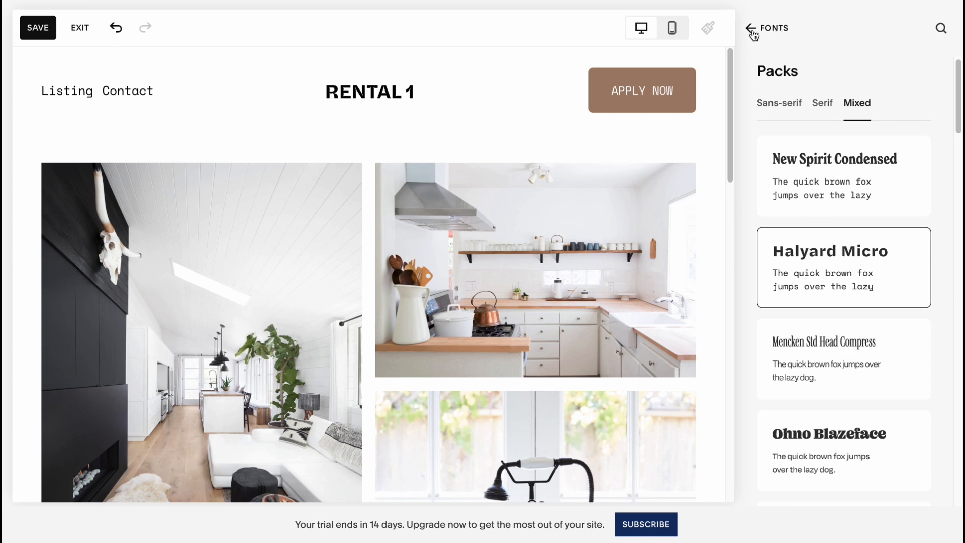
Open the site's color palette for editing, try a few presets and apply the gray, green and purple one.
left_click(752, 29)
left_click(754, 31)
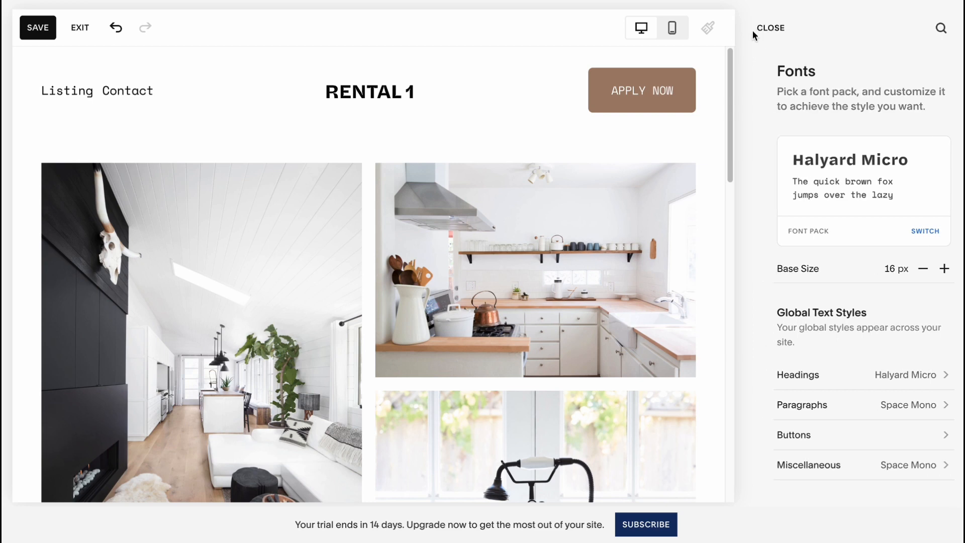
left_click(786, 173)
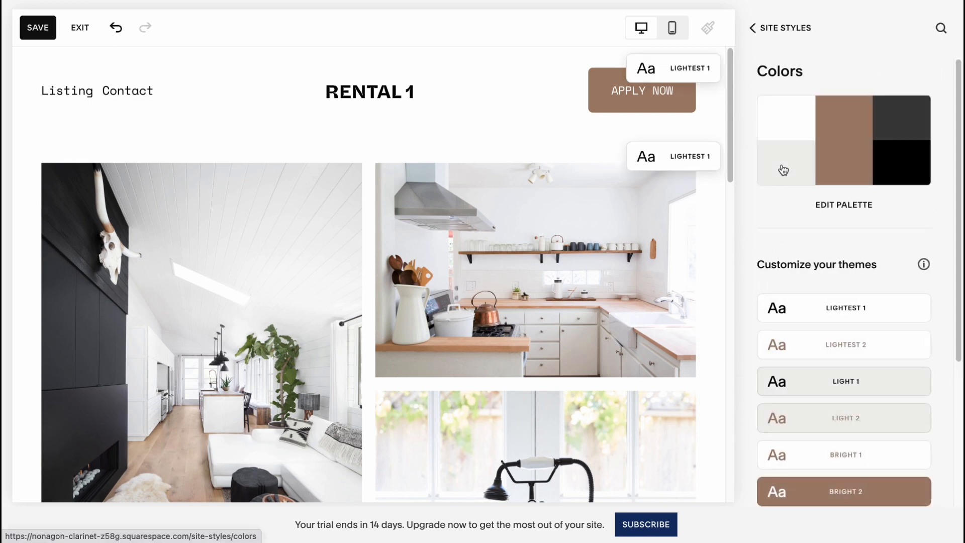
left_click(855, 206)
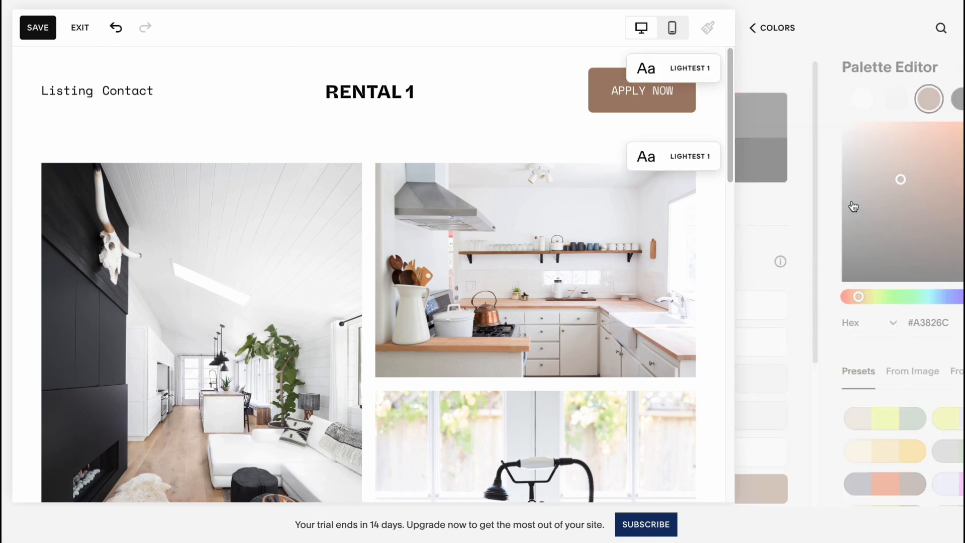
left_click(826, 417)
left_click(900, 419)
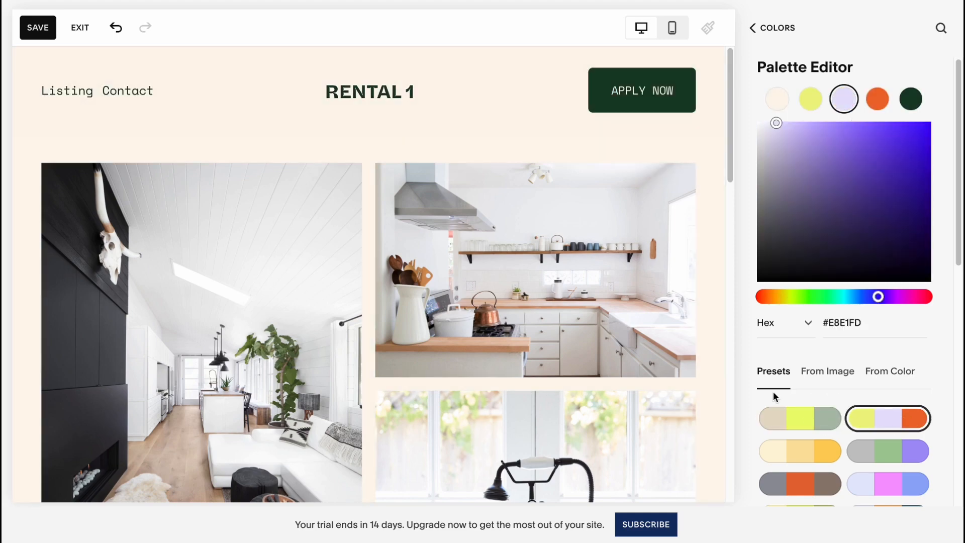
scroll(595, 359, "down", 5)
left_click(808, 446)
left_click(912, 453)
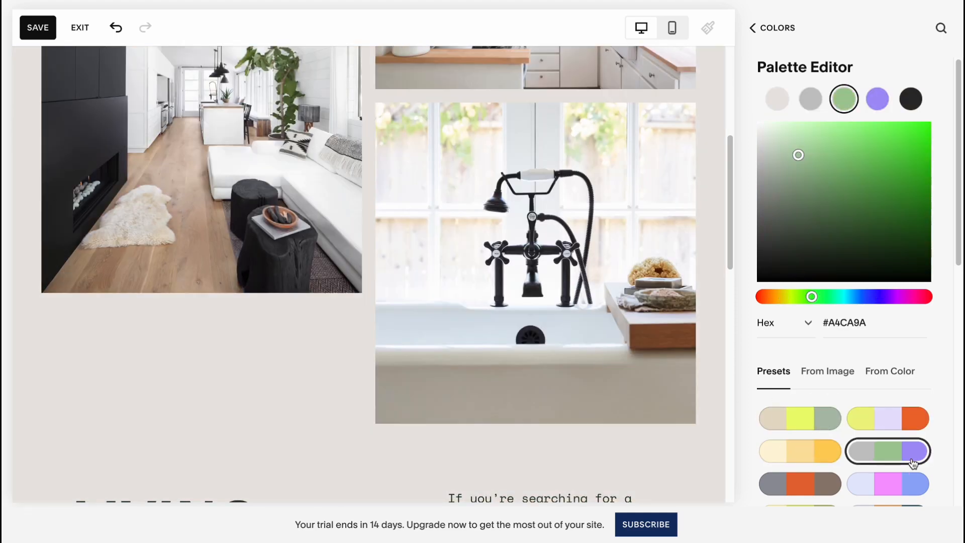
Try several other preset palettes against the Home page and return to the gray, green and purple preset.
scroll(913, 452, "down", 5)
scroll(624, 385, "down", 5)
left_click(802, 347)
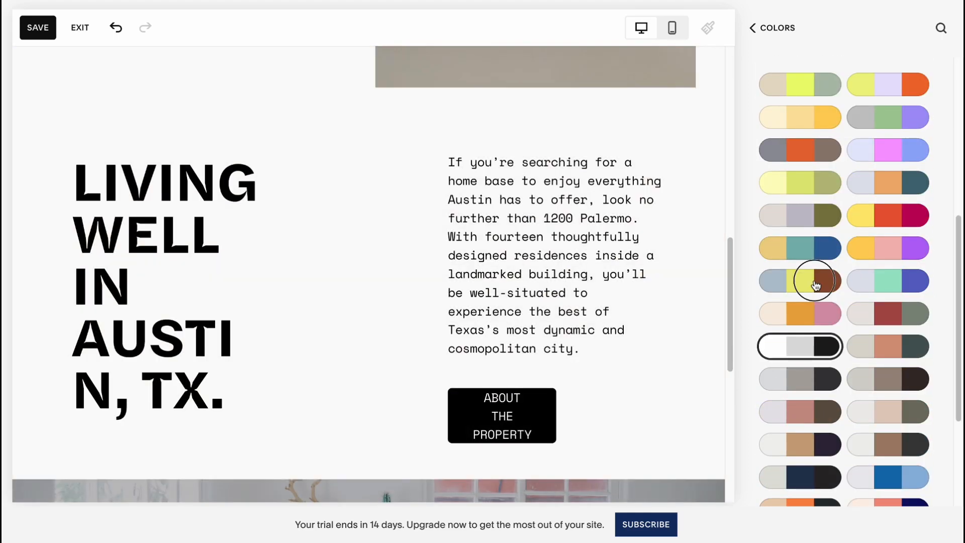
left_click(816, 285)
left_click(810, 216)
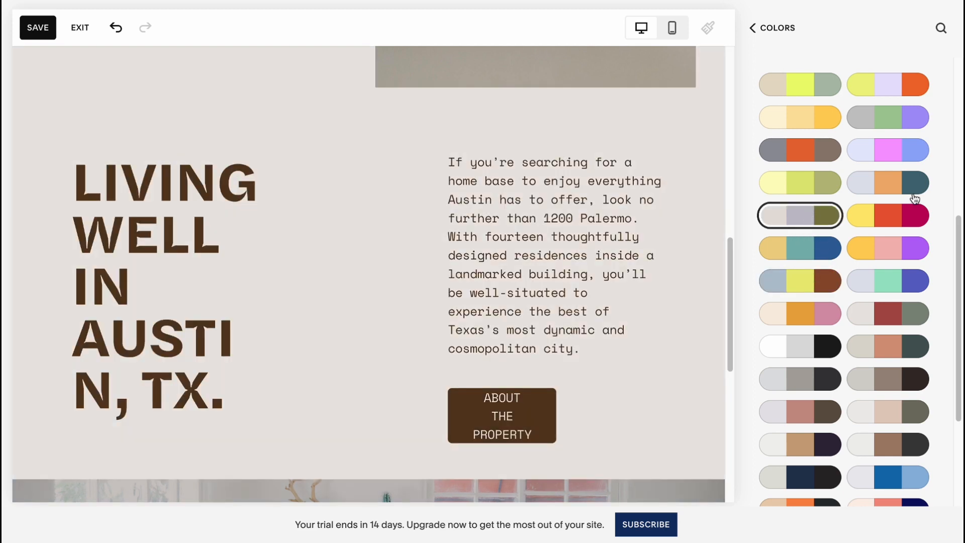
left_click(914, 197)
left_click(886, 152)
scroll(573, 355, "up", 10)
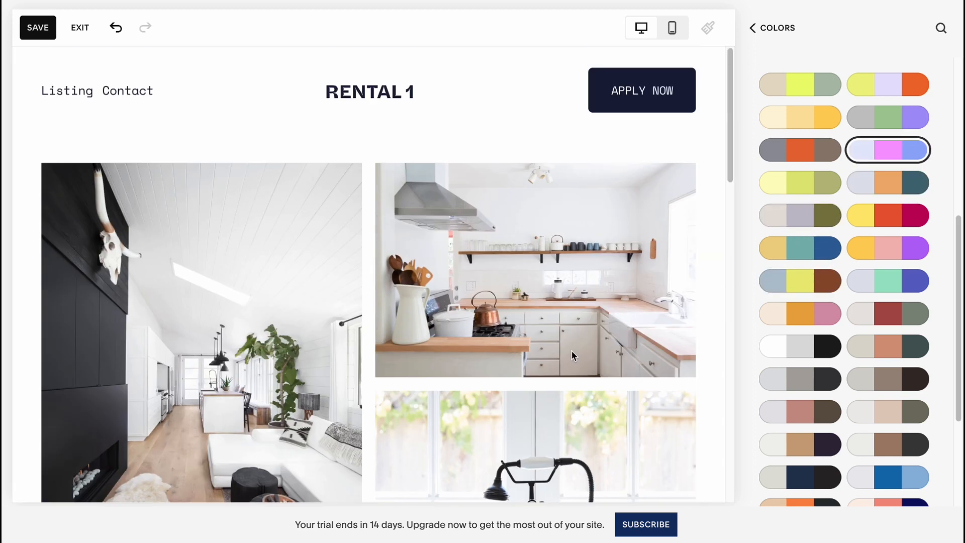
left_click(884, 130)
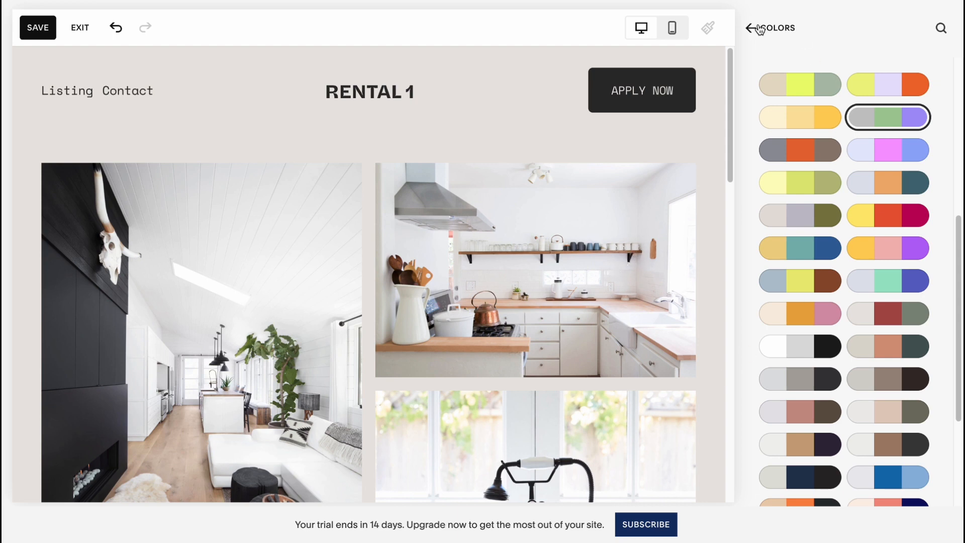
Set the site-wide animation style to Fade.
left_click(760, 29)
left_click(765, 32)
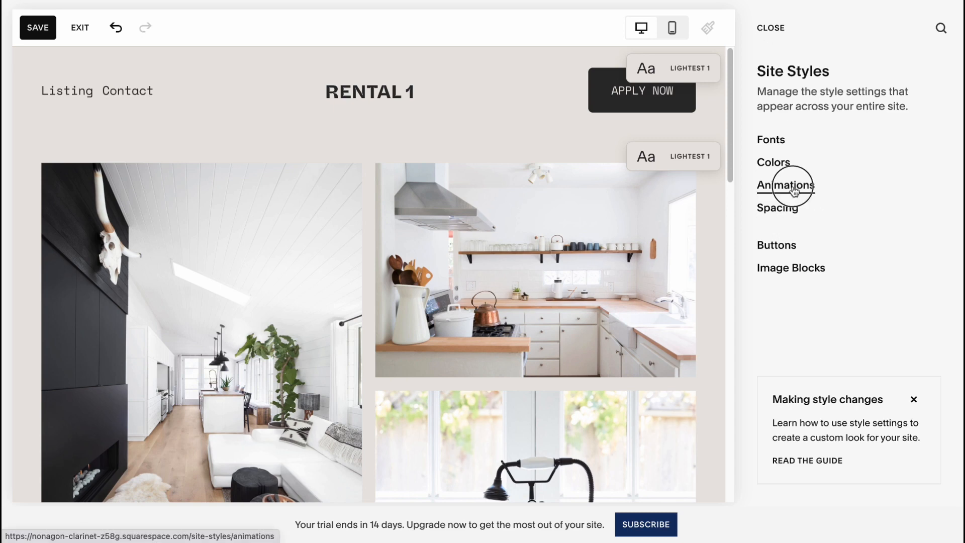
left_click(800, 186)
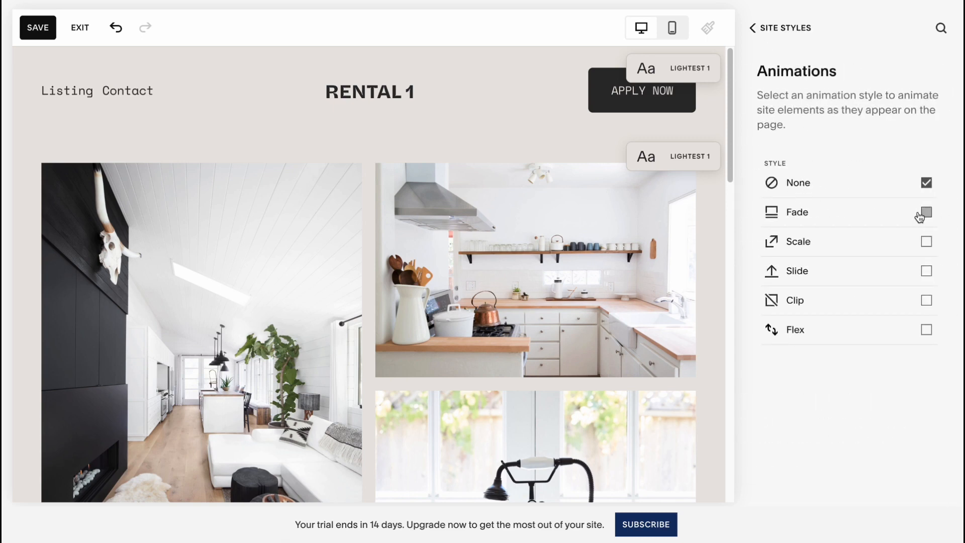
left_click(921, 215)
left_click(753, 29)
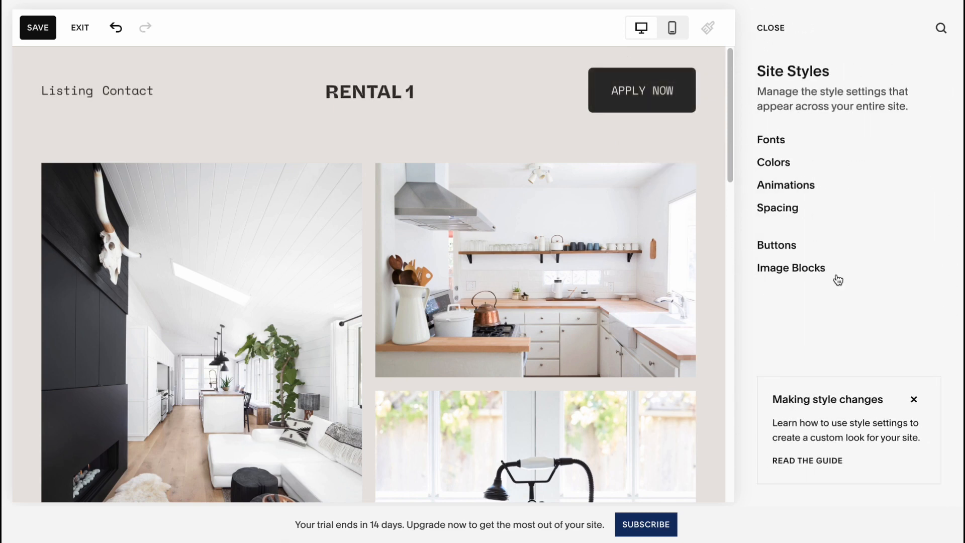
Set the site spacing to a 3vw site margin and a 2061px maximum page width.
left_click(782, 211)
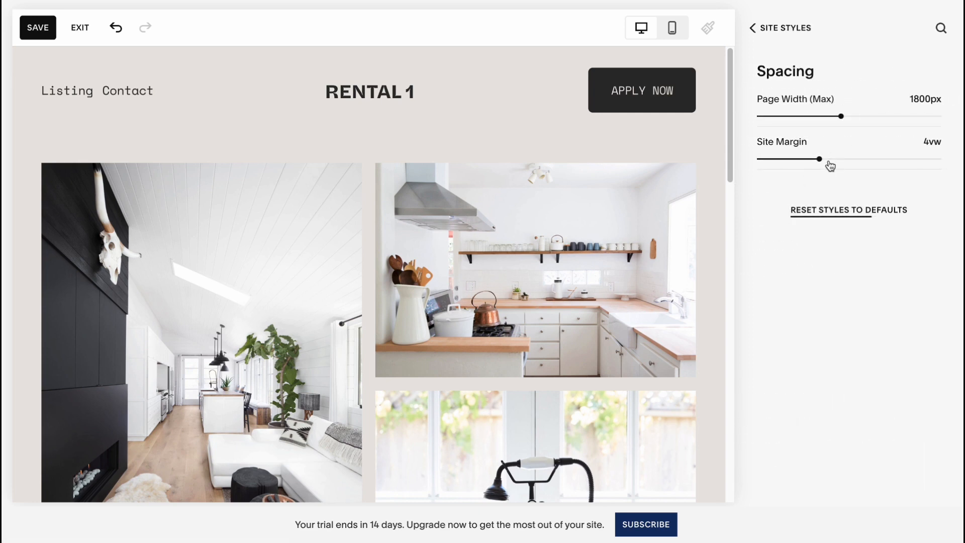
left_click_drag(828, 161, 804, 159)
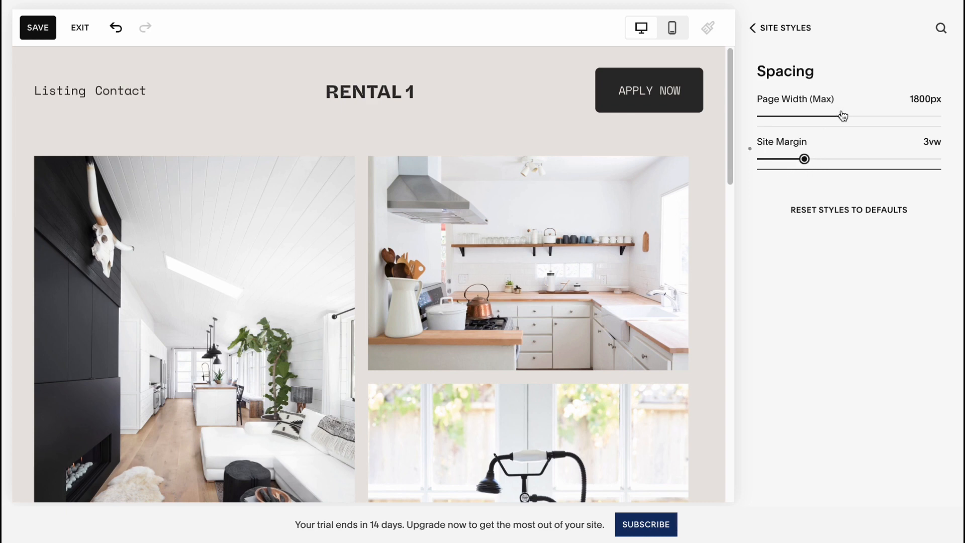
mouse_move(848, 121)
left_mouse_down()
mouse_move(782, 117)
mouse_move(862, 117)
left_mouse_up()
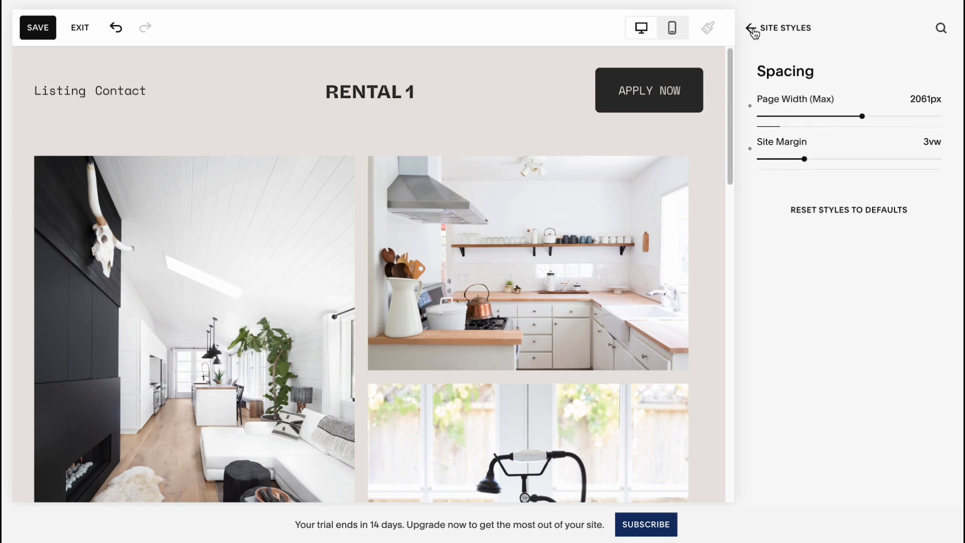
left_click(752, 27)
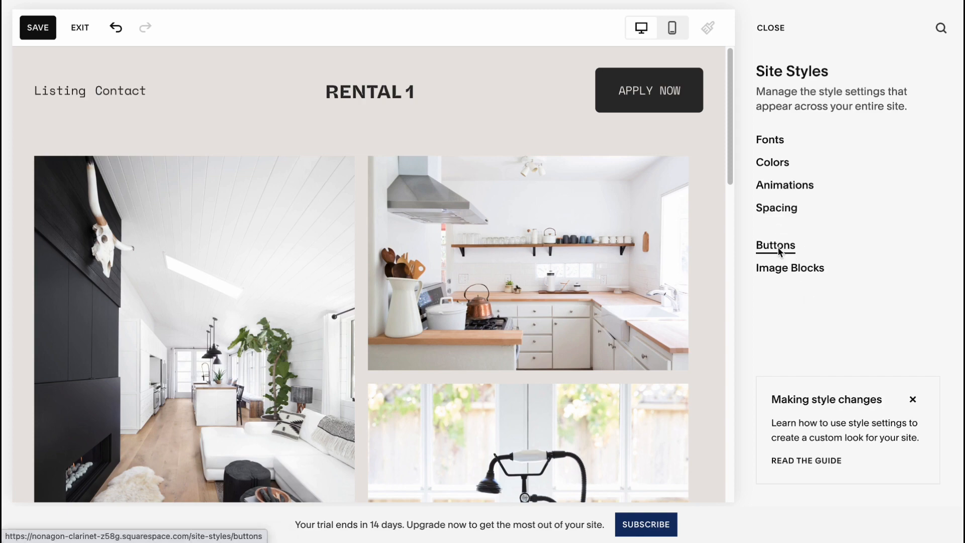
Review the site-wide button style settings, dismissing their introduction, and look over the restyled Home page.
left_click(778, 250)
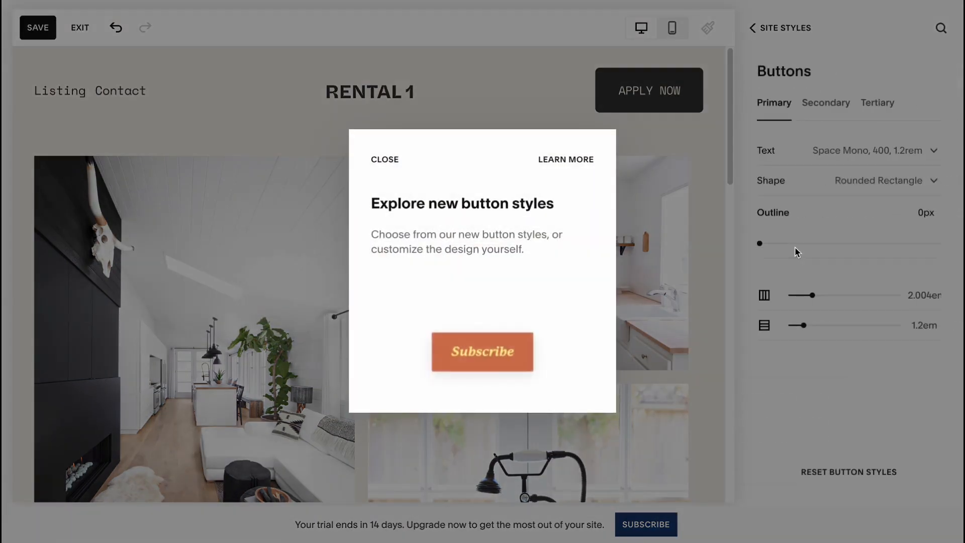
left_click(385, 158)
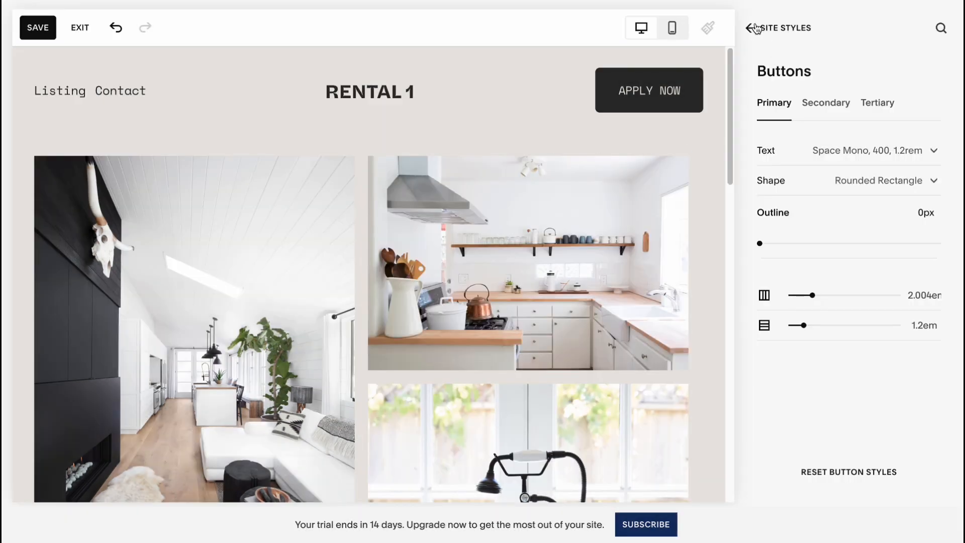
left_click(752, 28)
scroll(479, 237, "down", 10)
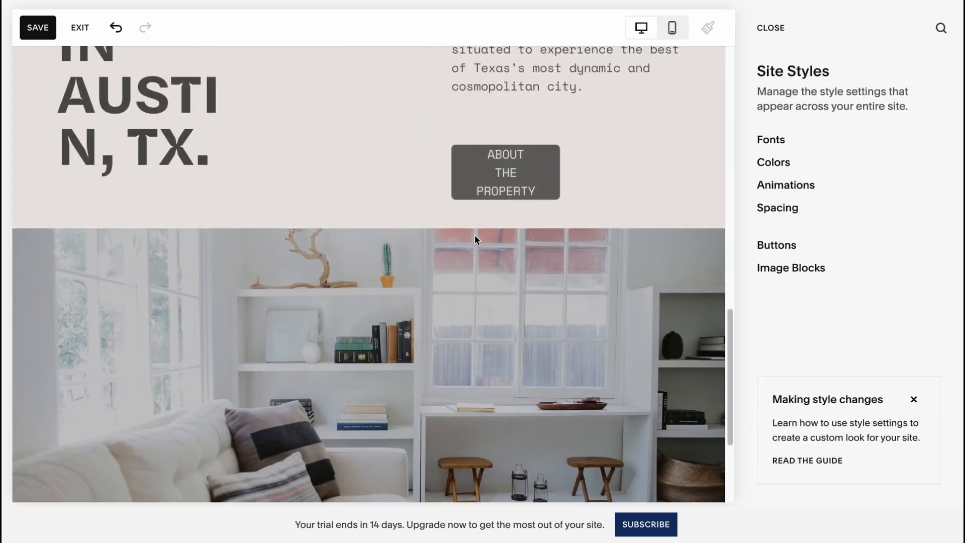
scroll(475, 234, "up", 10)
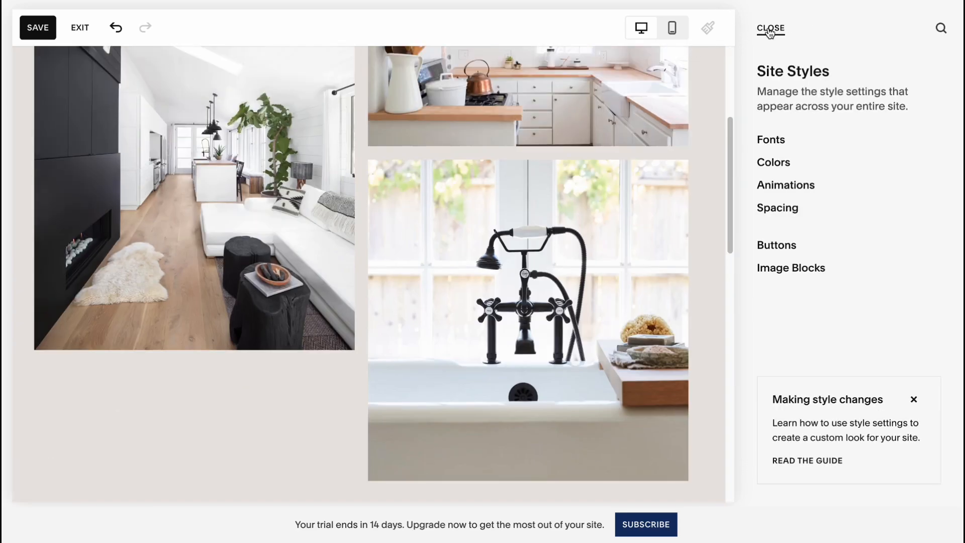
Close the site styles, dismiss the error message and save the Home page changes.
left_click(770, 30)
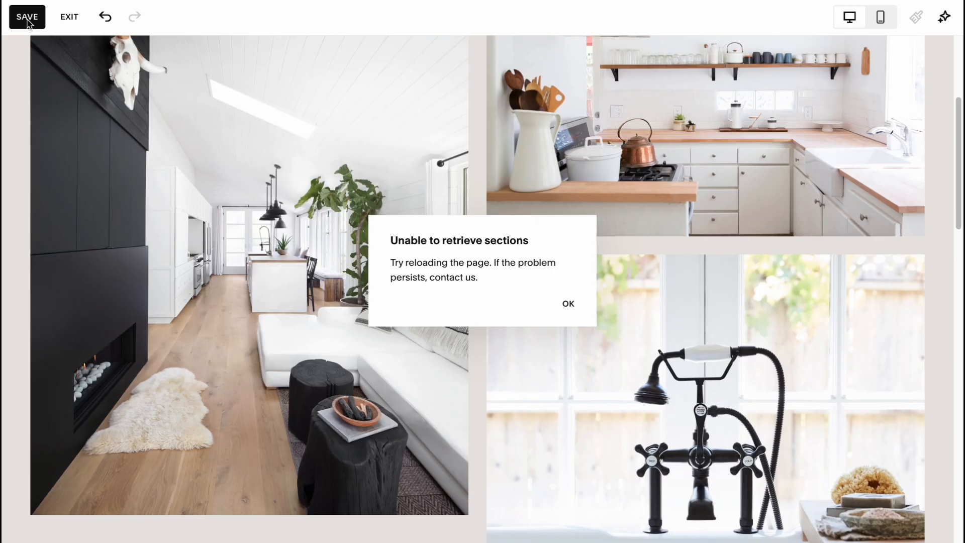
left_click(568, 306)
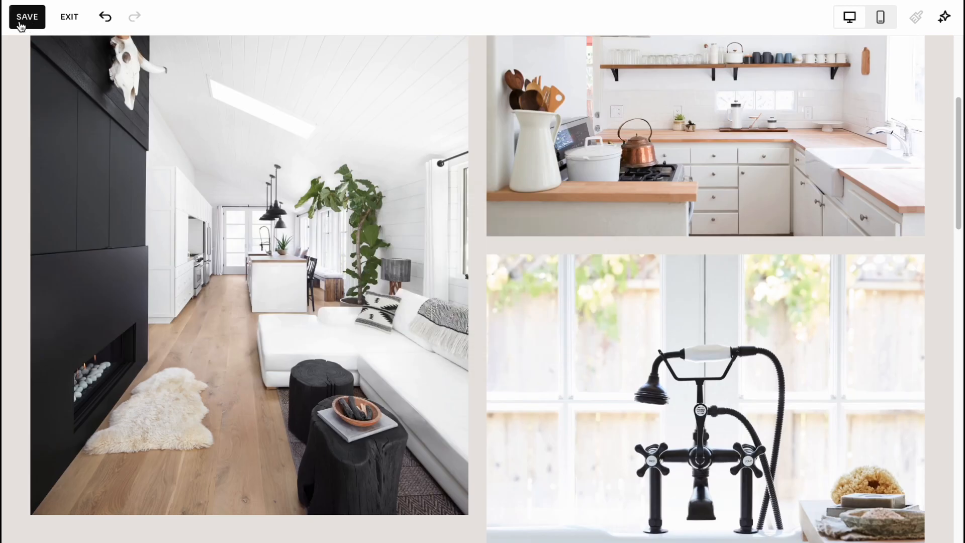
left_click(22, 19)
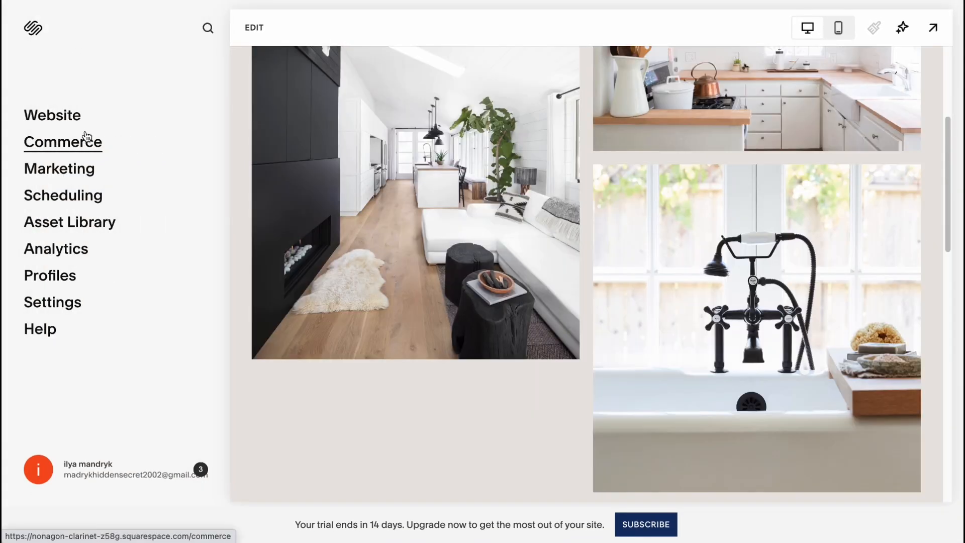
Look through the Marketing section of the site dashboard and return to the main dashboard.
left_click(64, 118)
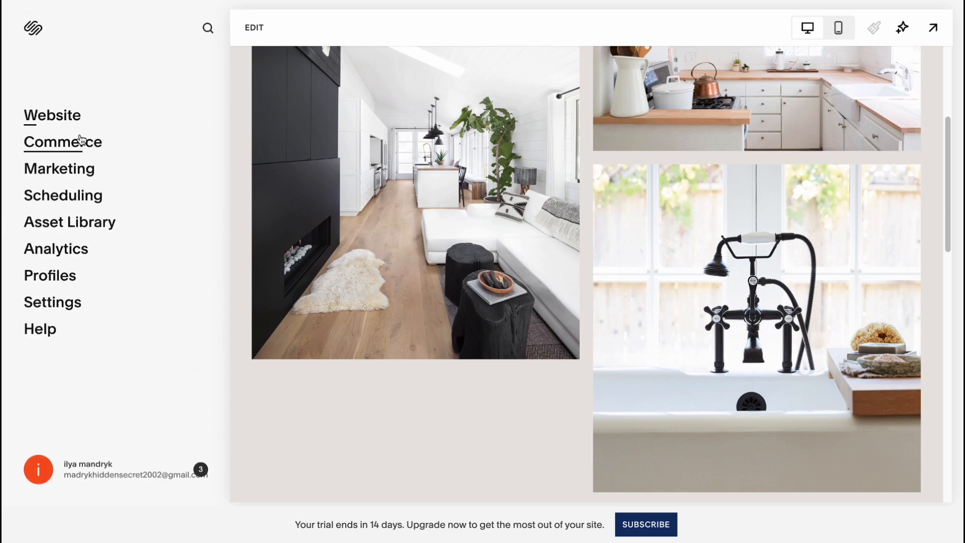
left_click(73, 174)
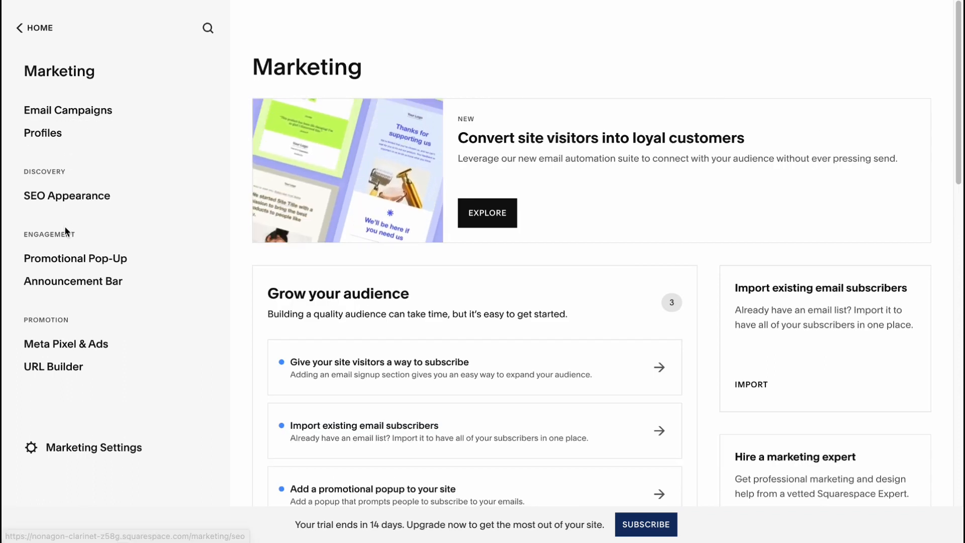
left_click(20, 29)
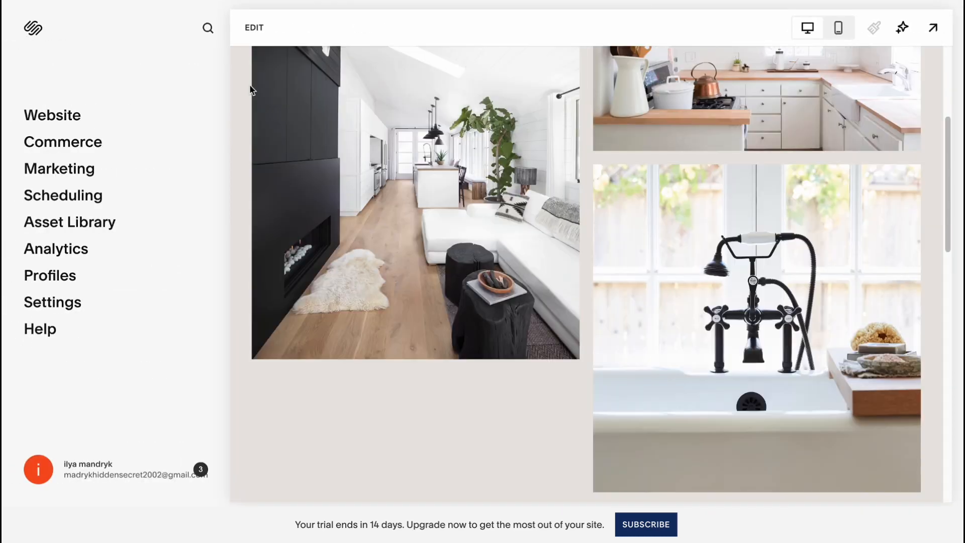
Put the Home page into editing mode and open the site header for editing.
left_click(255, 28)
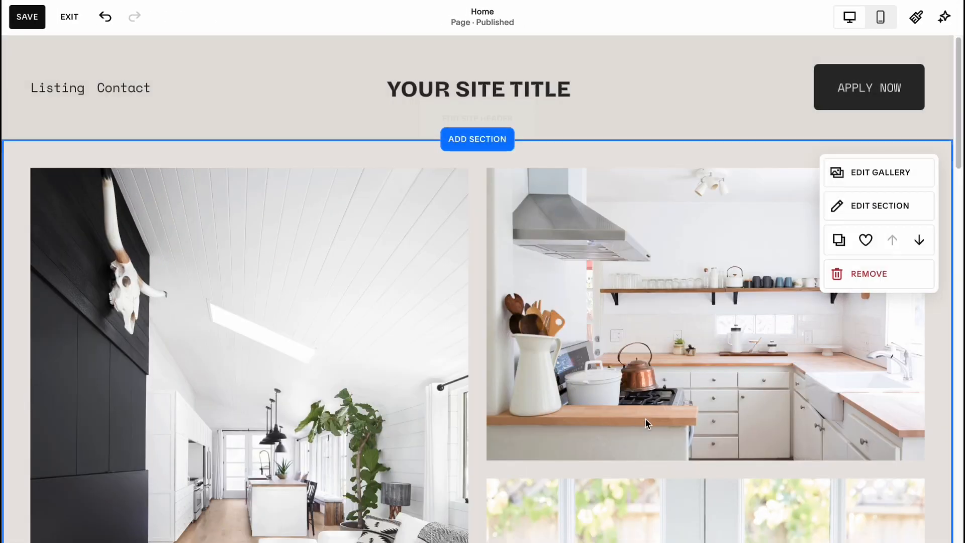
mouse_move(460, 93)
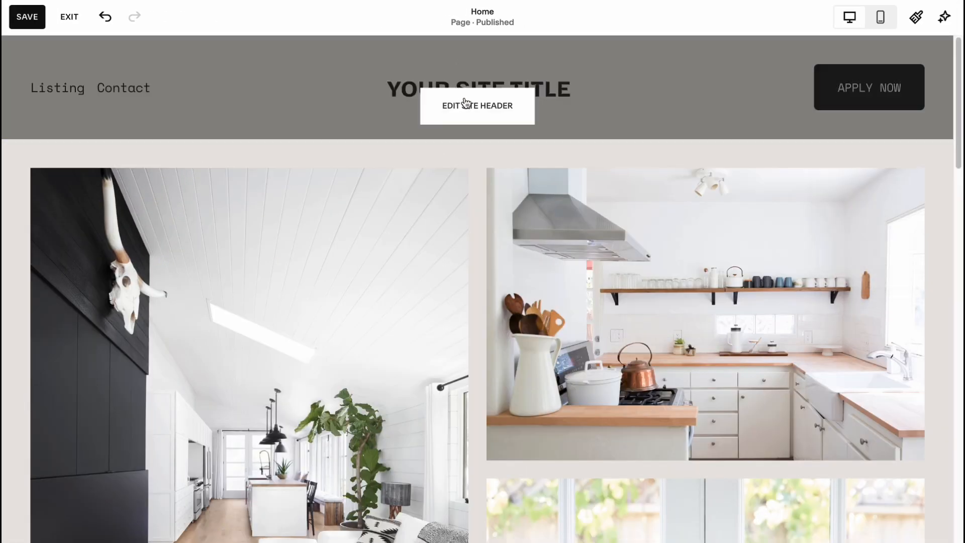
left_click(487, 117)
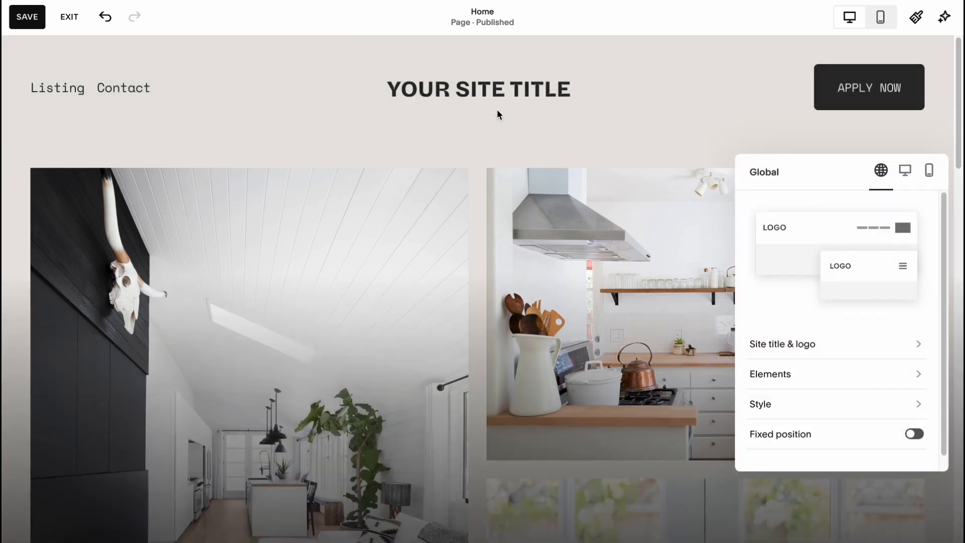
left_click(540, 87)
left_click(540, 87)
scroll(821, 377, "down", 1)
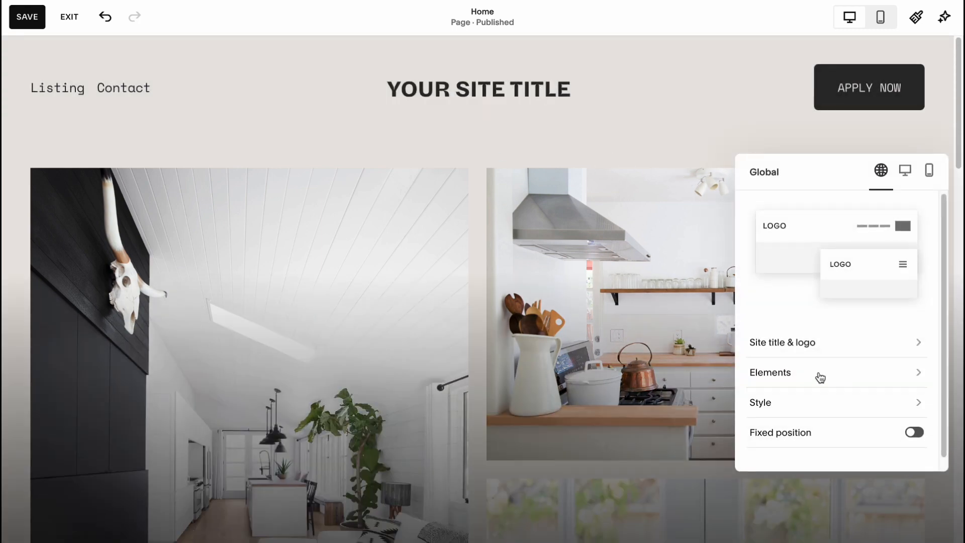
Change the header's site title to "Renatal HelperMan" and check the logo image options.
left_click(827, 332)
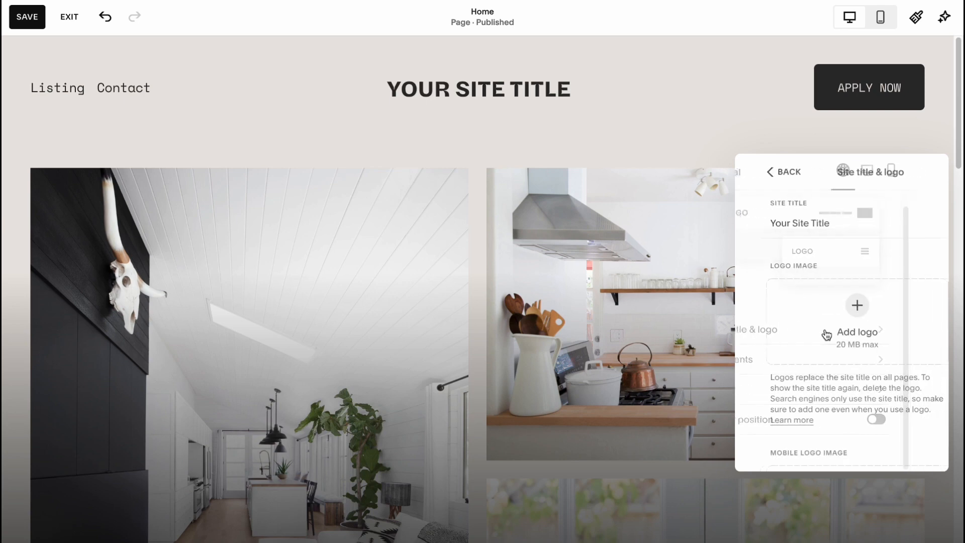
left_click(694, 219)
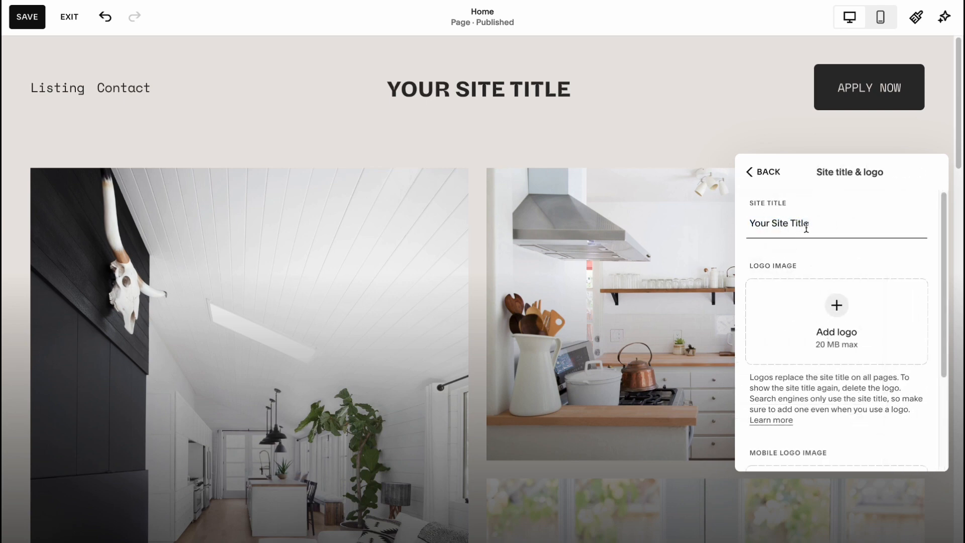
left_click(707, 220)
key("ctrl+a")
type("Renatl")
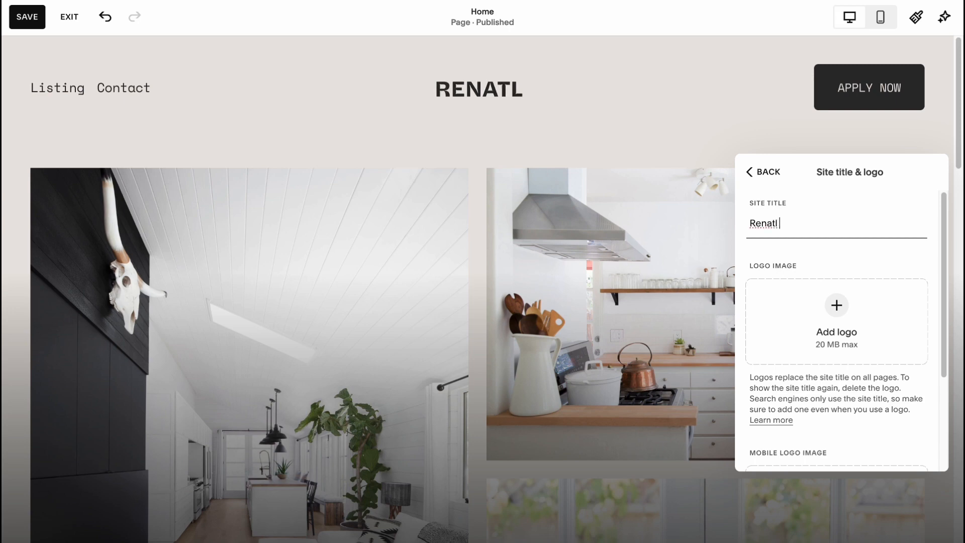
type(" HelperMan")
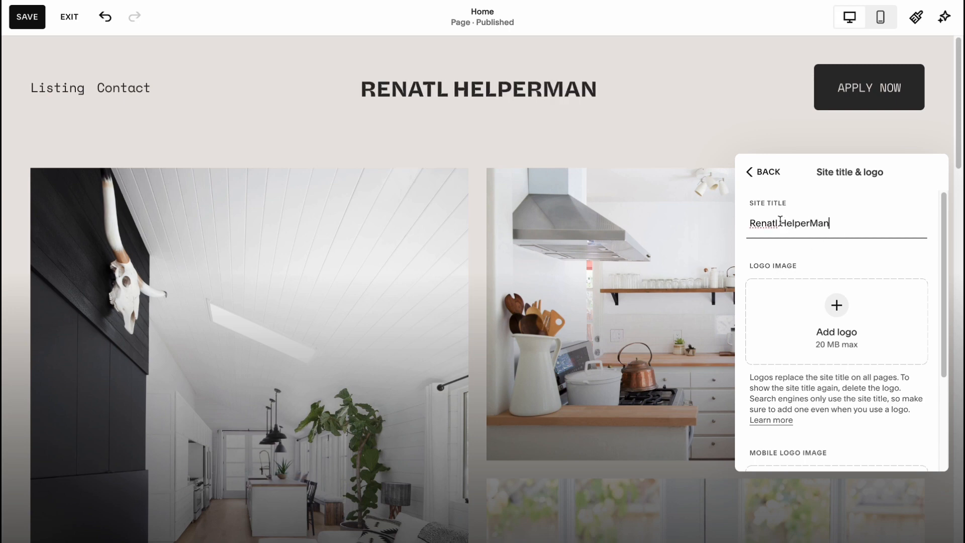
type("a")
scroll(859, 254, "down", 3)
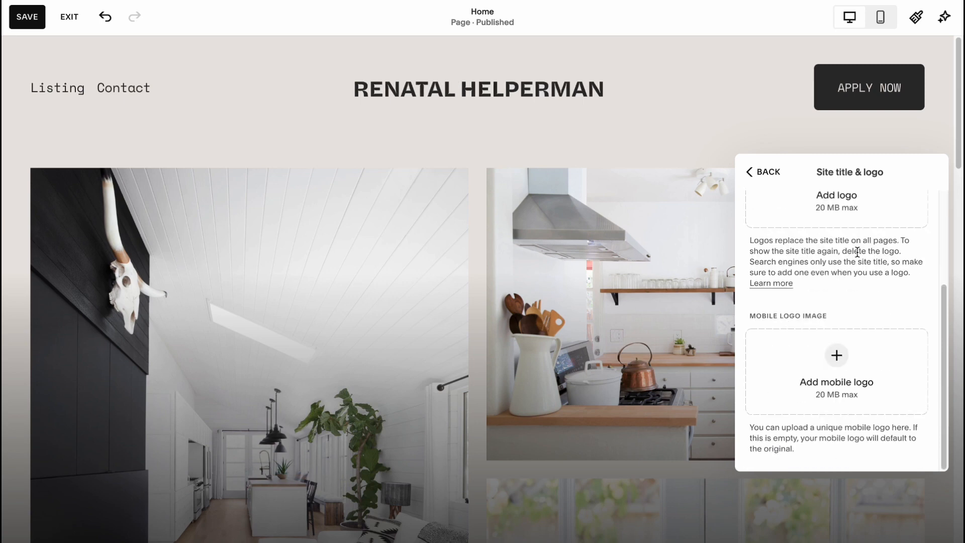
Leave the site title and logo settings and close the header editor.
left_click(749, 171)
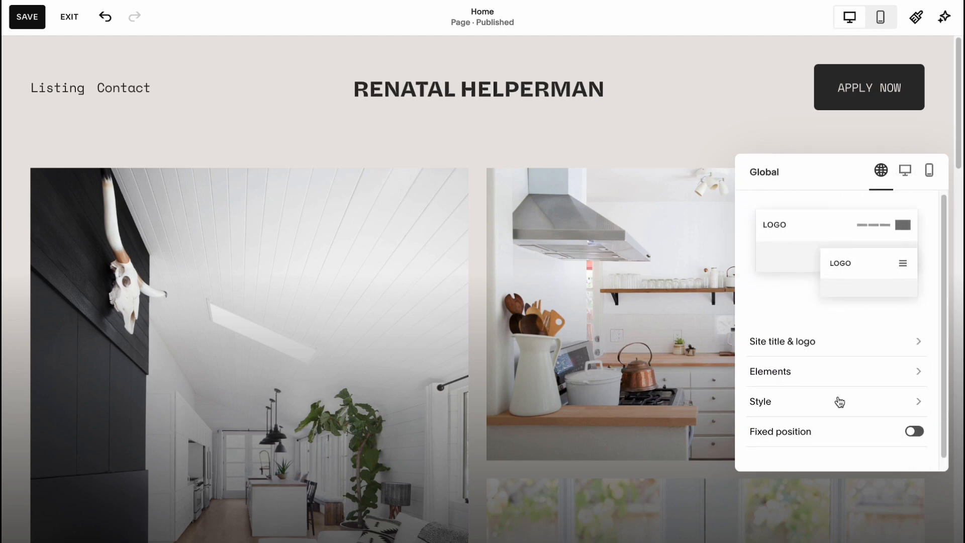
scroll(839, 402, "down", 1)
scroll(840, 400, "up", 1)
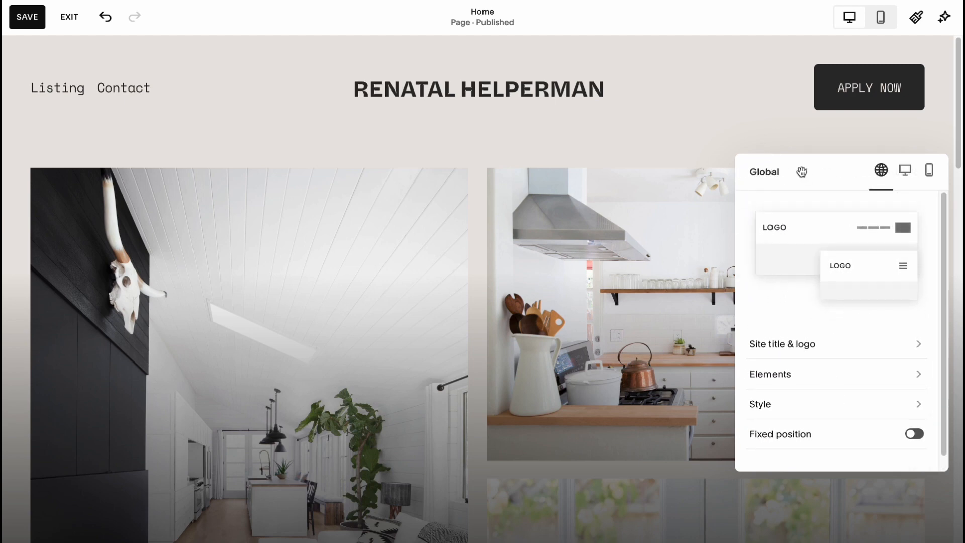
left_click(753, 113)
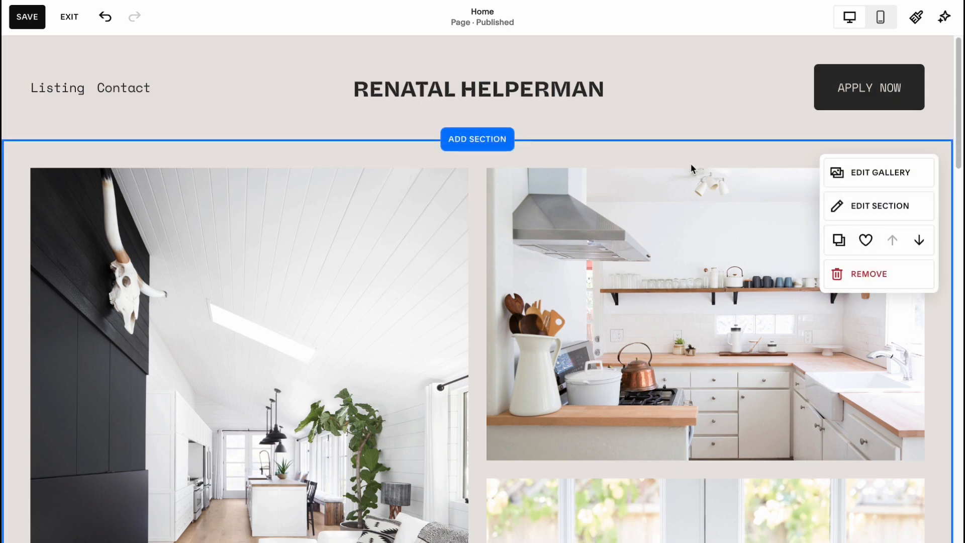
Add the People section "Meet the Team" with six round portraits above the gallery on the Home page.
scroll(687, 166, "down", 1)
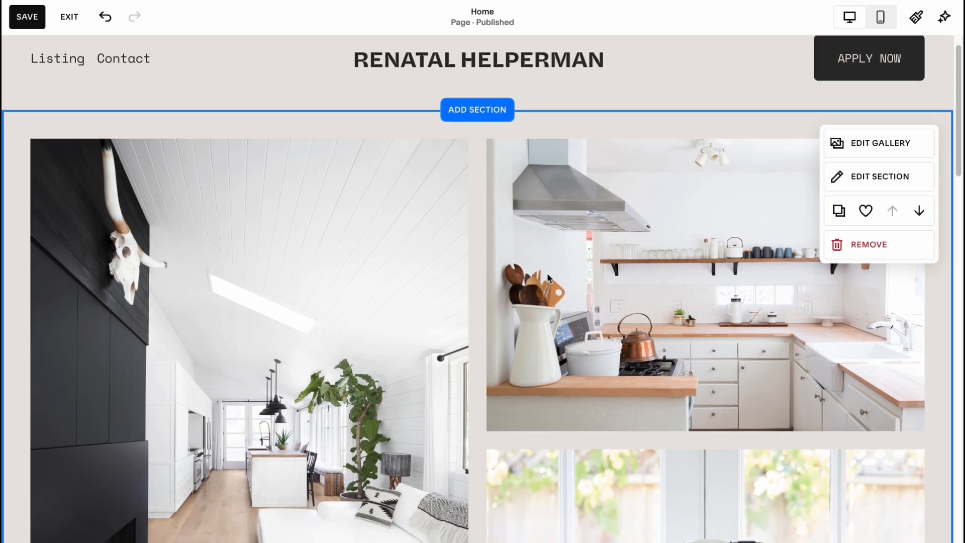
scroll(548, 276, "up", 1)
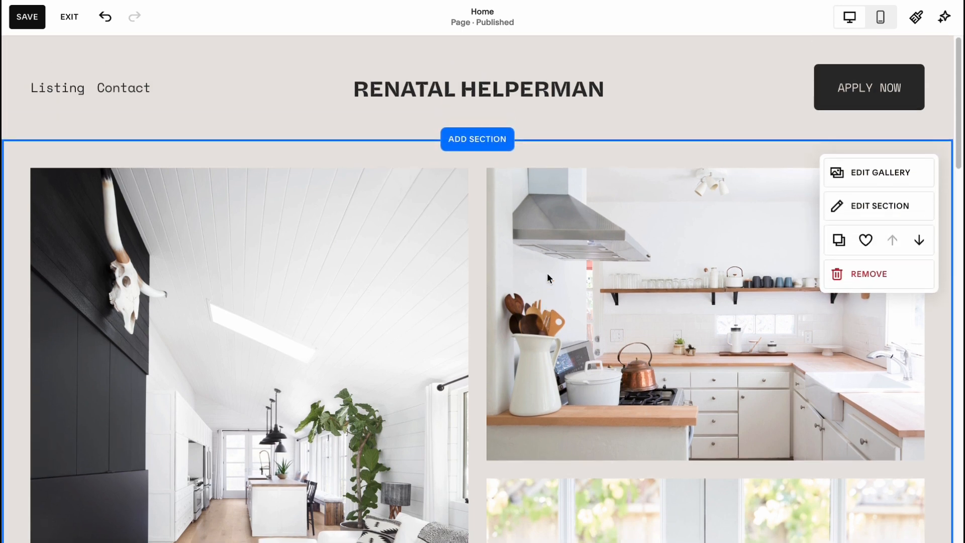
left_click(472, 144)
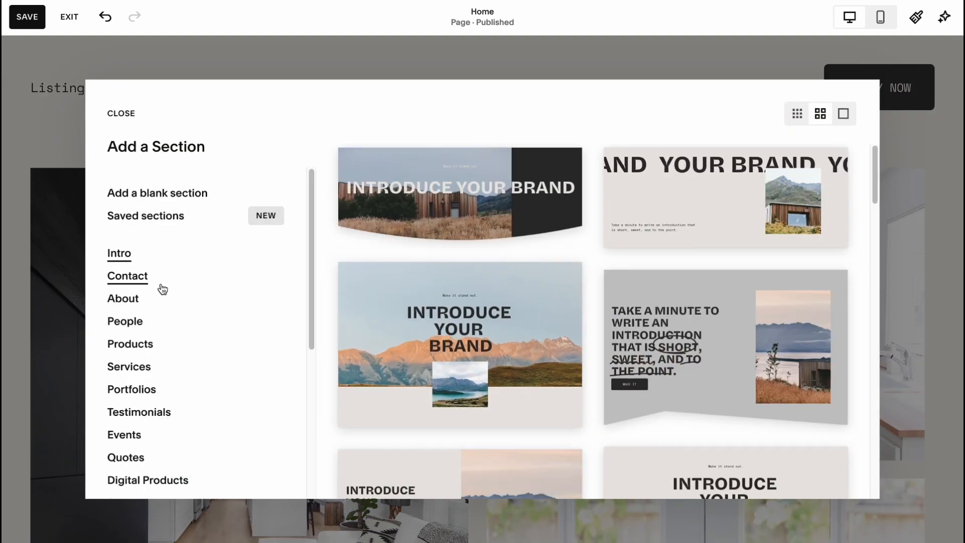
left_click(145, 280)
left_click(134, 300)
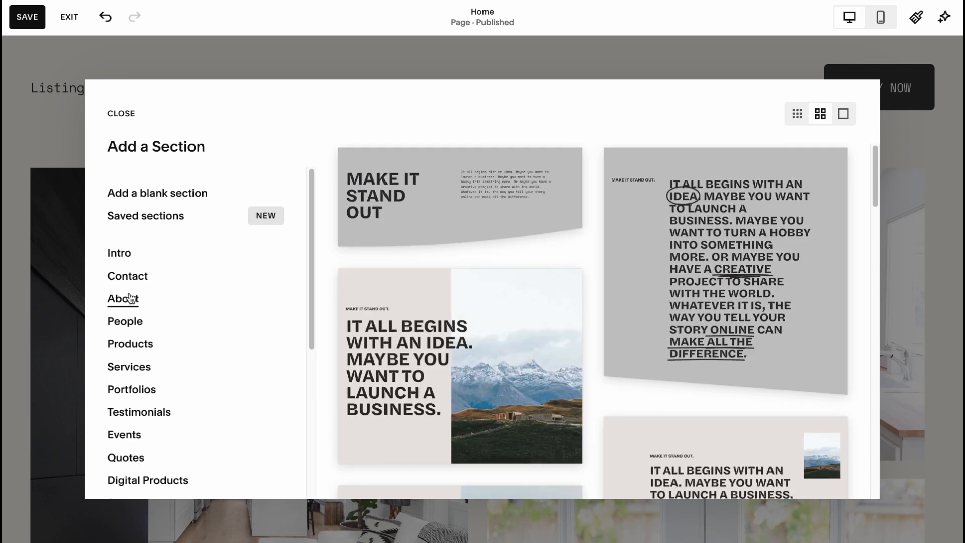
left_click(133, 316)
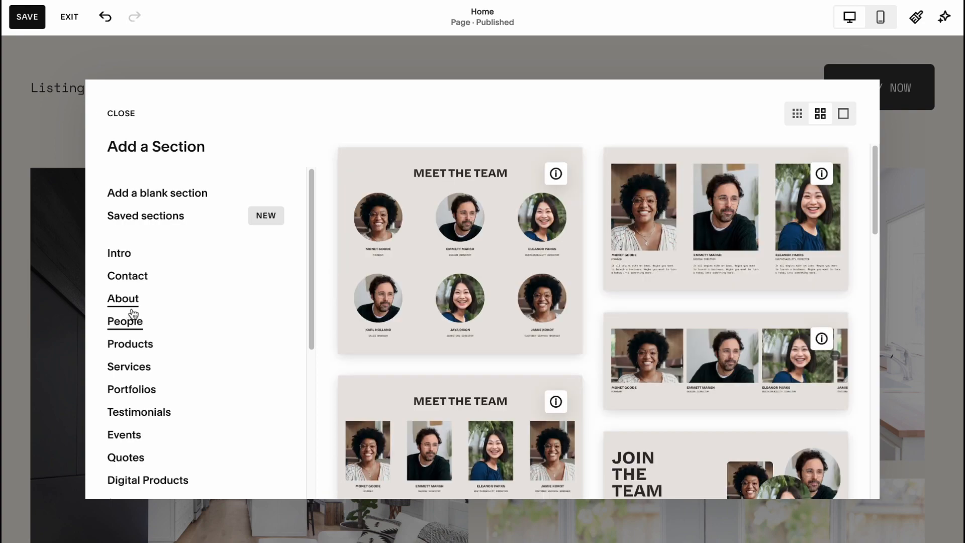
left_click(502, 254)
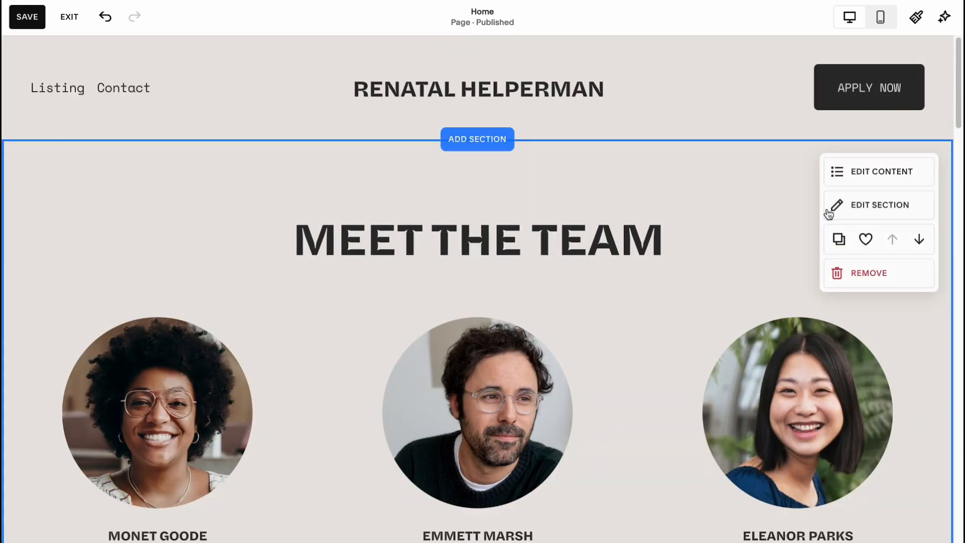
Move the Meet the Team section down two places so it sits below the Austin, TX section.
left_click(919, 242)
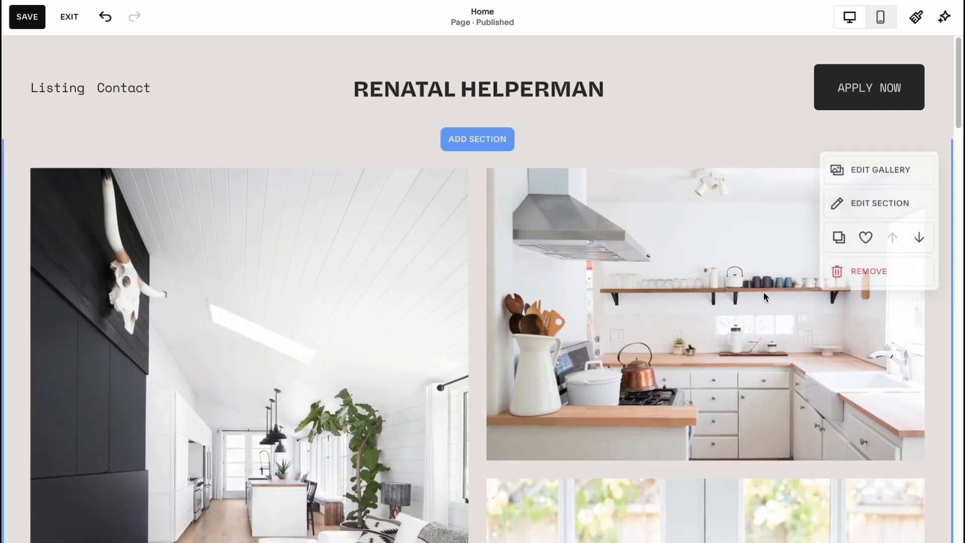
scroll(762, 294, "down", 10)
scroll(754, 292, "down", 3)
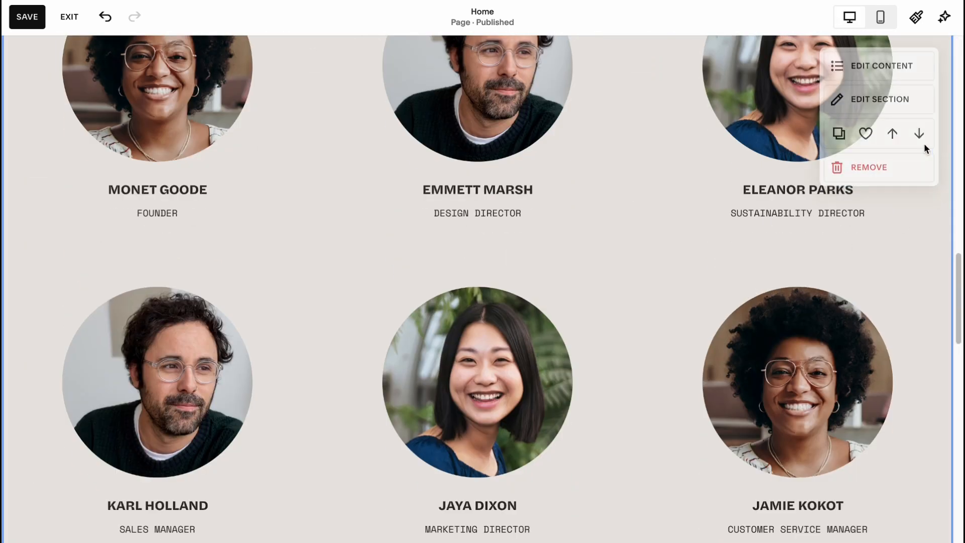
left_click(919, 137)
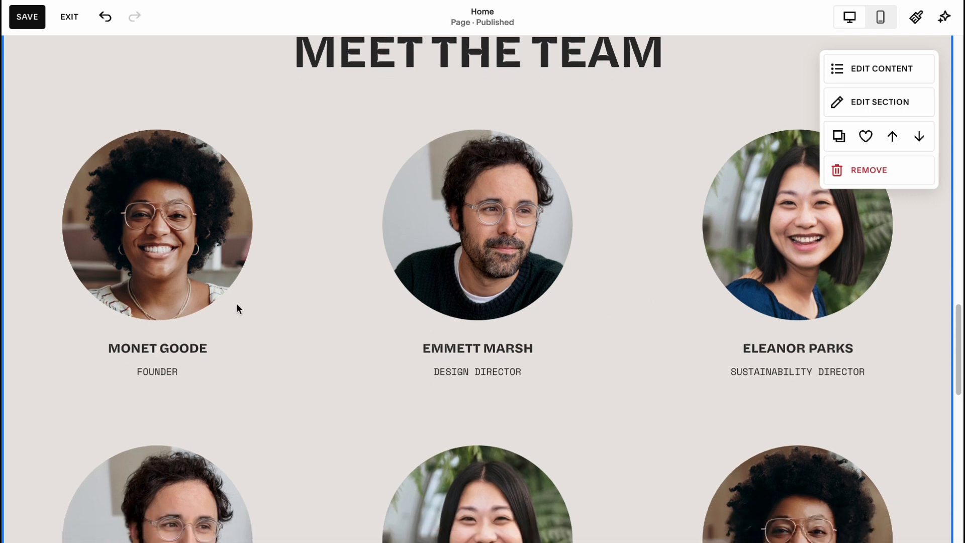
scroll(322, 231, "up", 3)
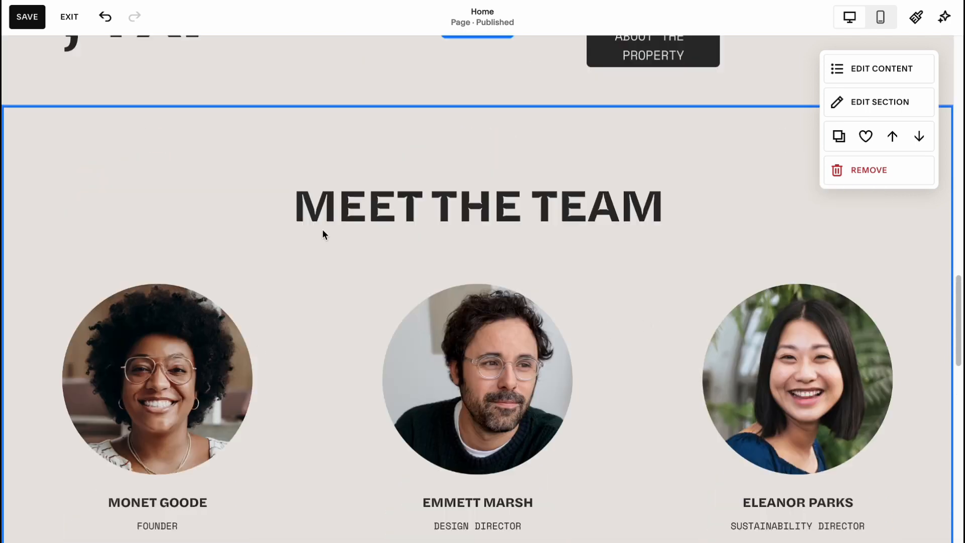
scroll(271, 393, "up", 4)
scroll(382, 337, "down", 6)
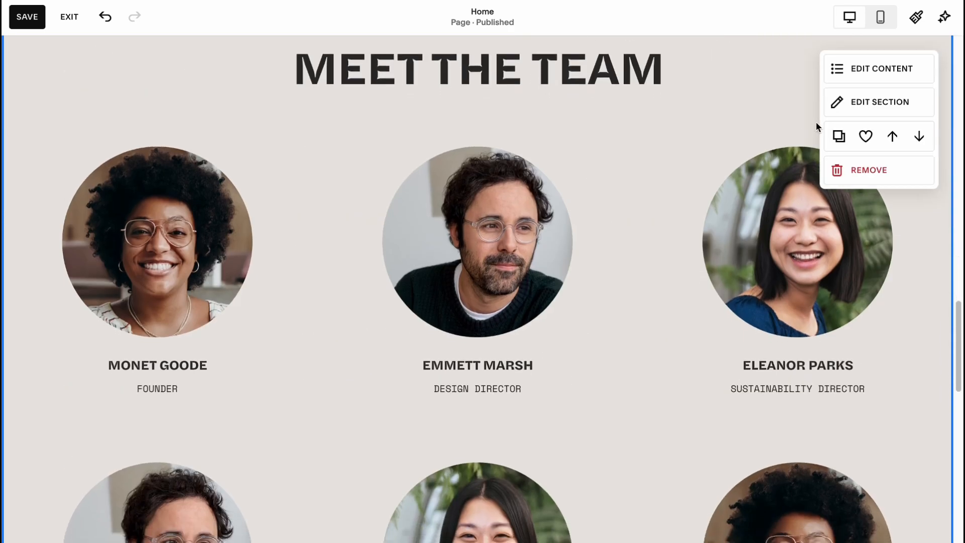
Set the first team member's description to "Rental expert" and copy that text.
left_click(881, 66)
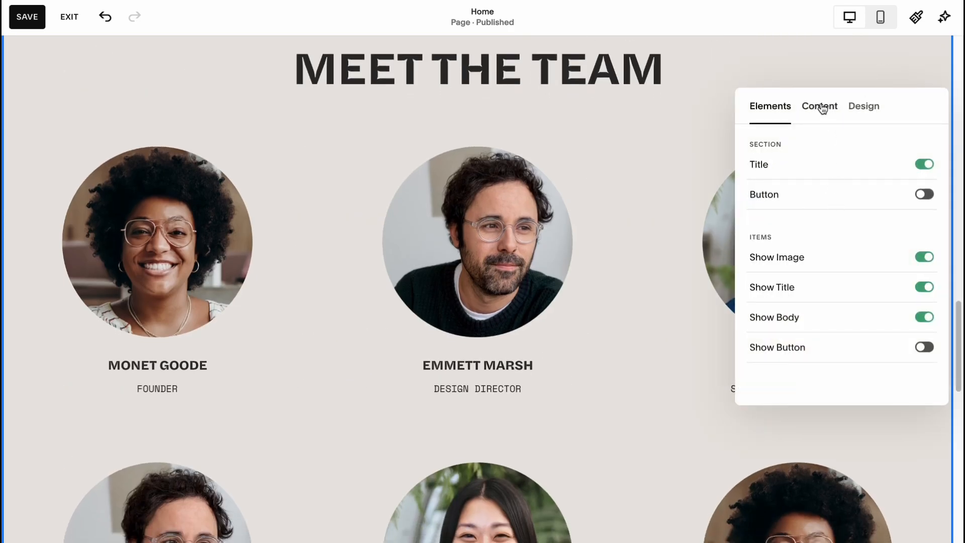
left_click(820, 107)
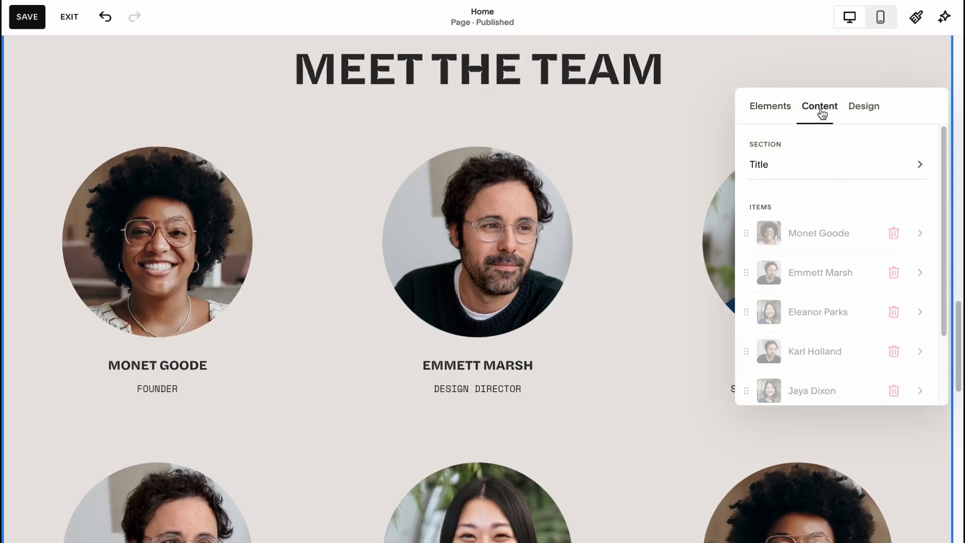
left_click(810, 236)
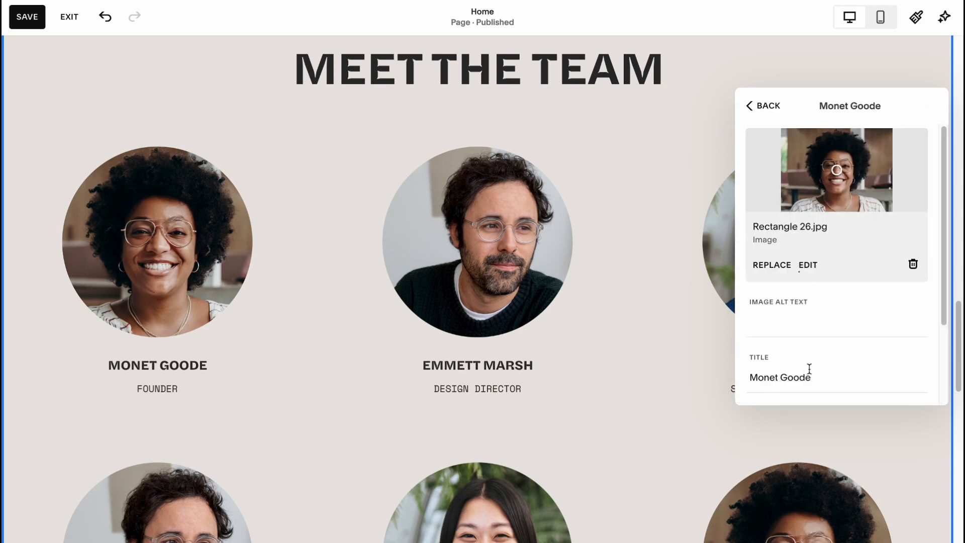
scroll(814, 371, "down", 2)
left_click(817, 338)
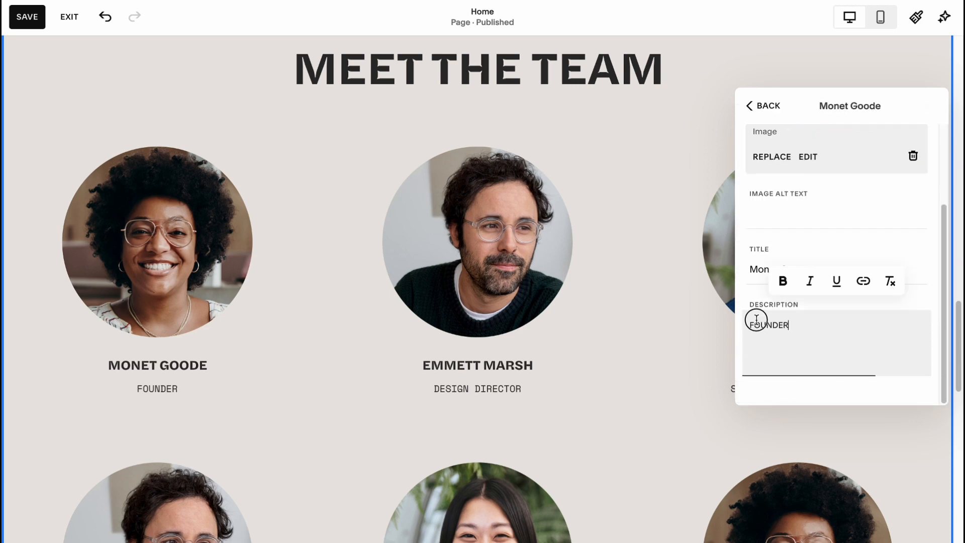
key("ctrl+a")
type("Re")
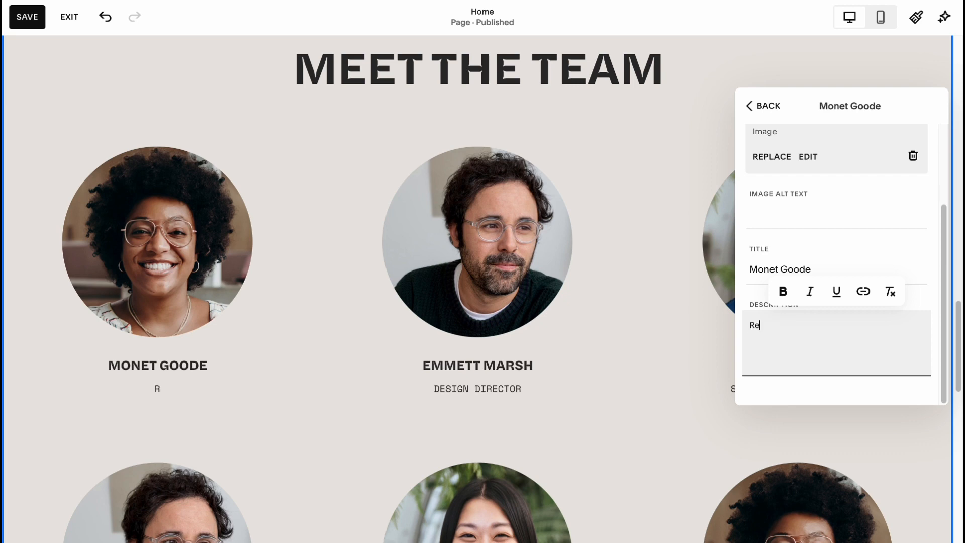
type("ntal exper")
key("ctrl+a")
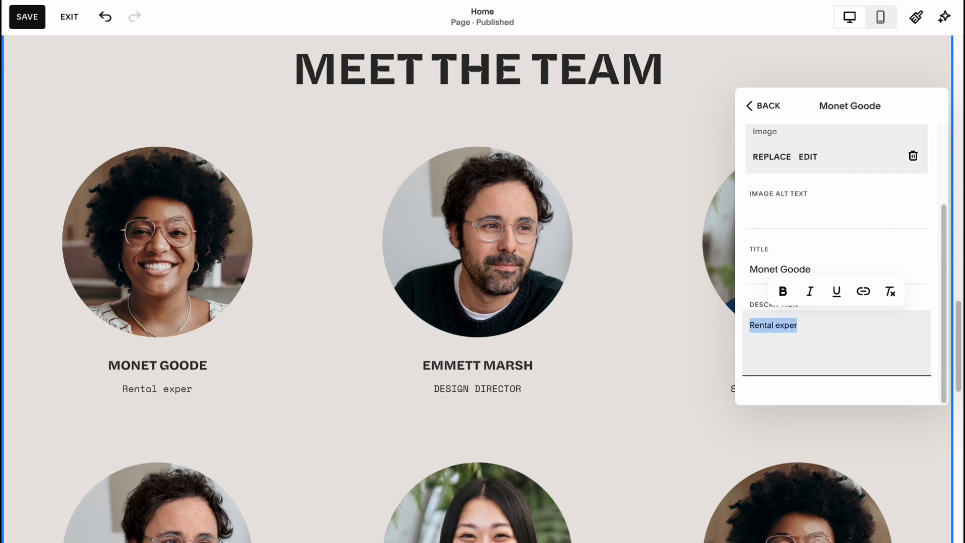
left_click(825, 332)
type("t")
key("ctrl+a")
key("ctrl+c")
left_click(748, 109)
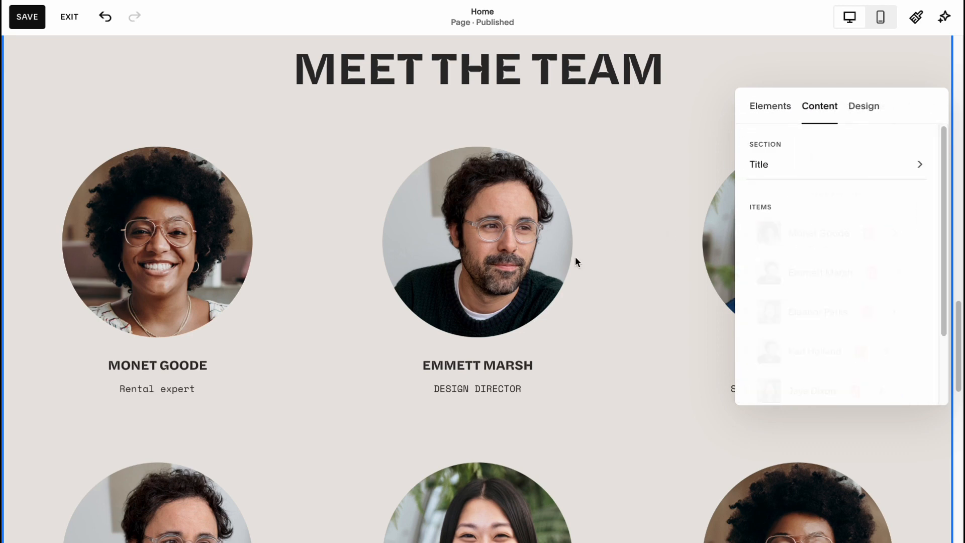
Replace the second team member's description with the copied text "Rental expert" and close the content editor.
left_click(819, 278)
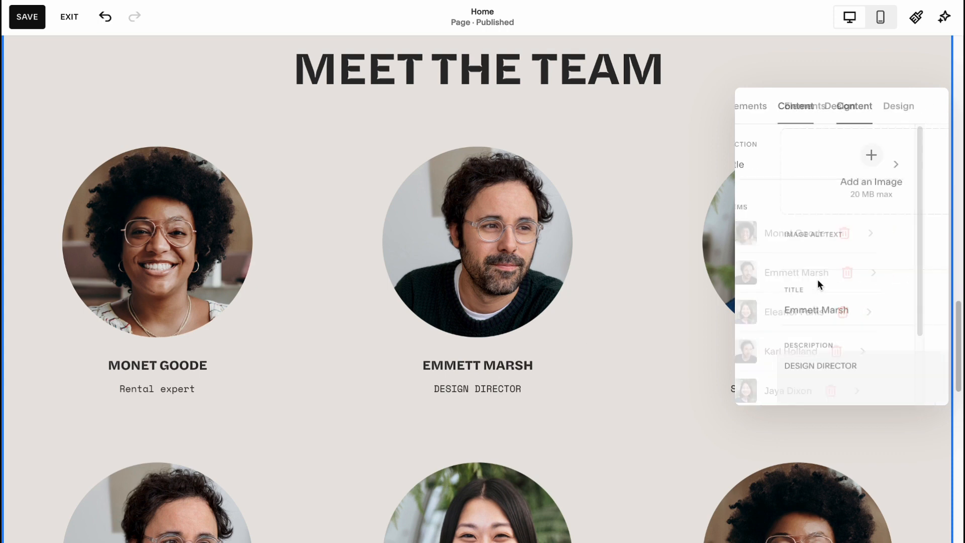
scroll(803, 389, "down", 2)
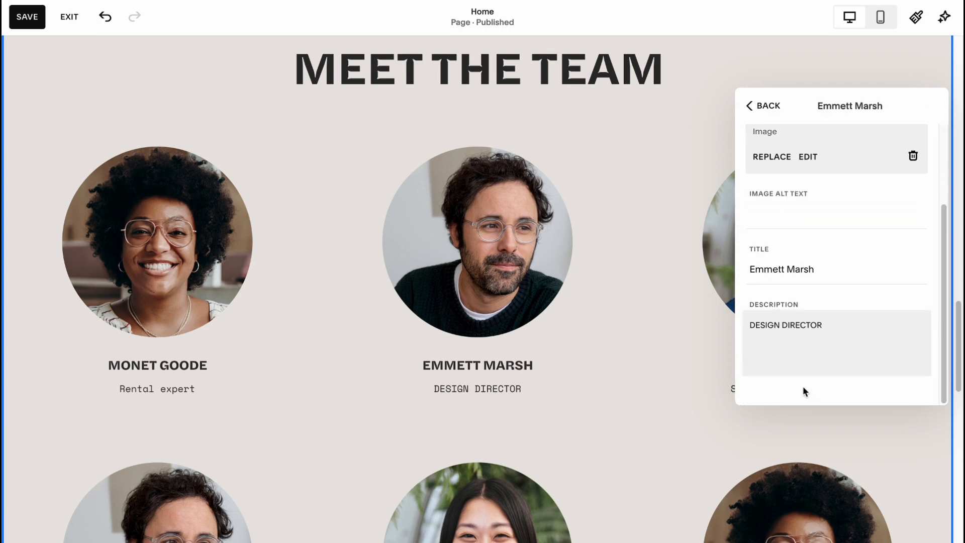
left_click_drag(830, 326, 703, 326)
left_click(795, 350)
key("ctrl+v")
key("ctrl+a")
key("ctrl+v")
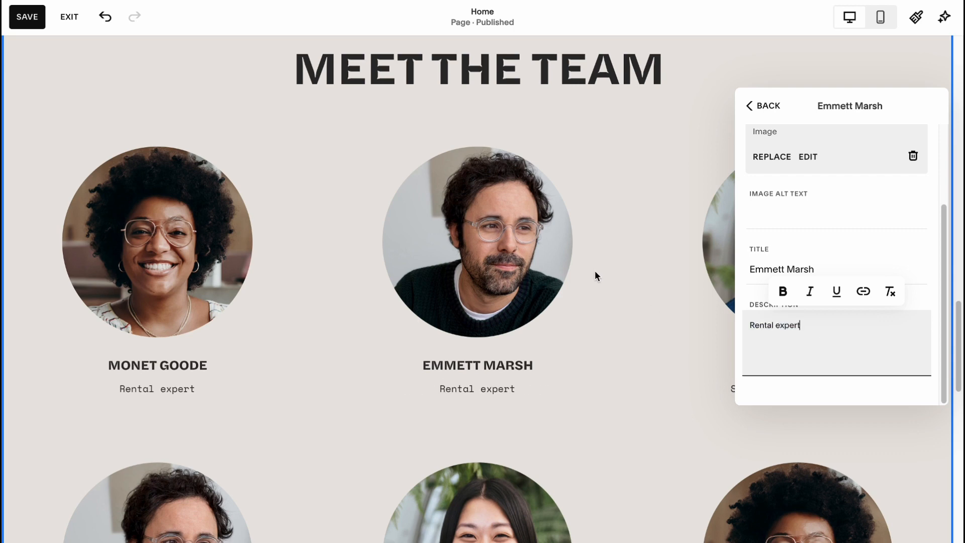
left_click(595, 271)
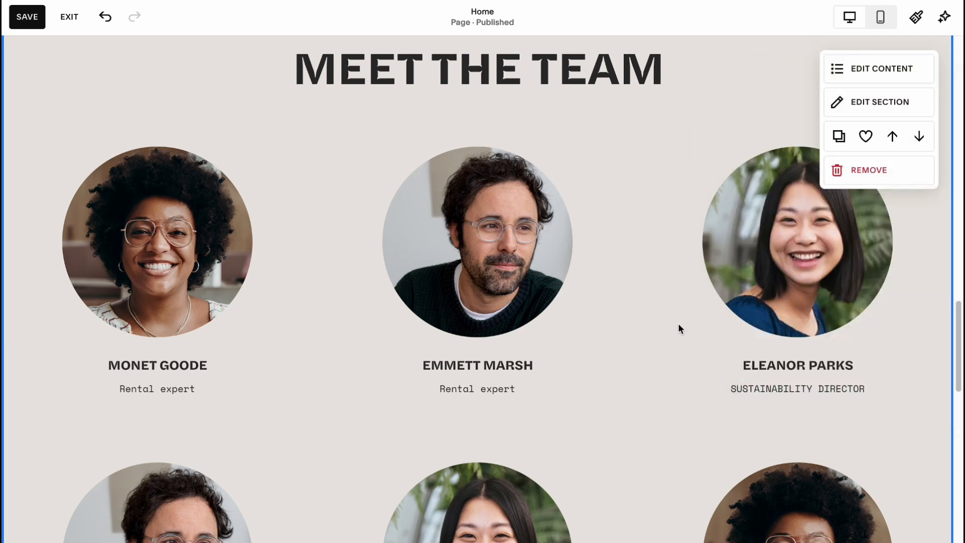
Replace the third team member's description with "Rental expert" and close the content editor.
left_click(865, 101)
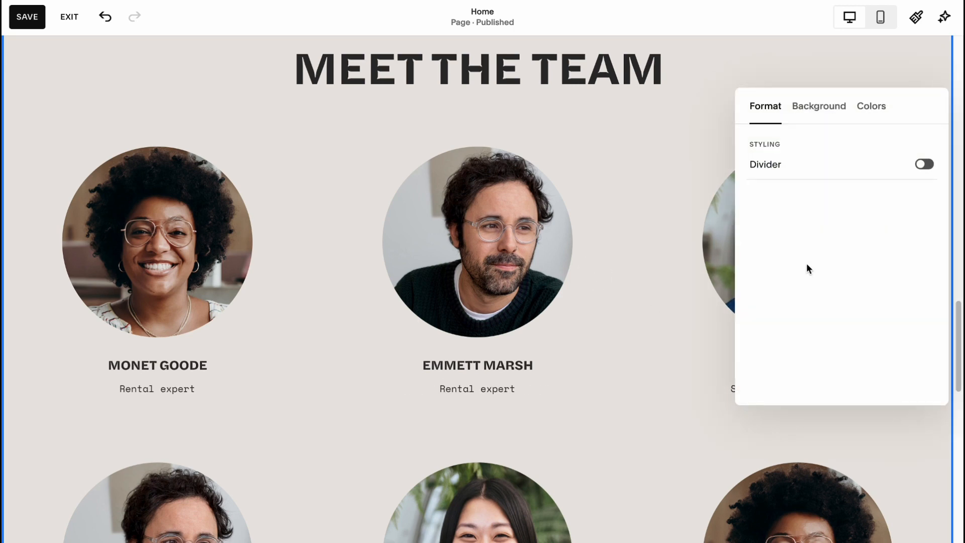
left_click(726, 121)
left_click(871, 70)
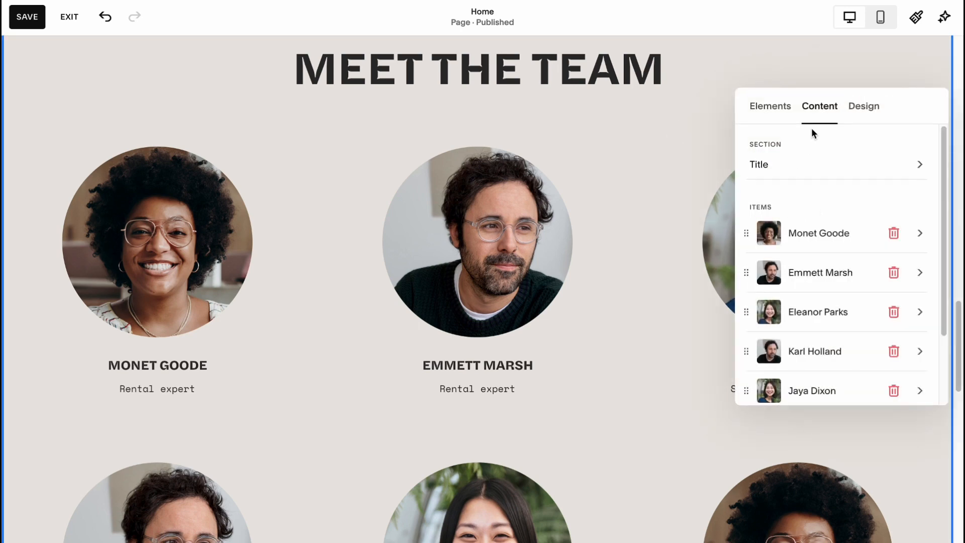
left_click(922, 311)
scroll(824, 303, "down", 3)
left_click(820, 340)
key("super+a")
key("super+v")
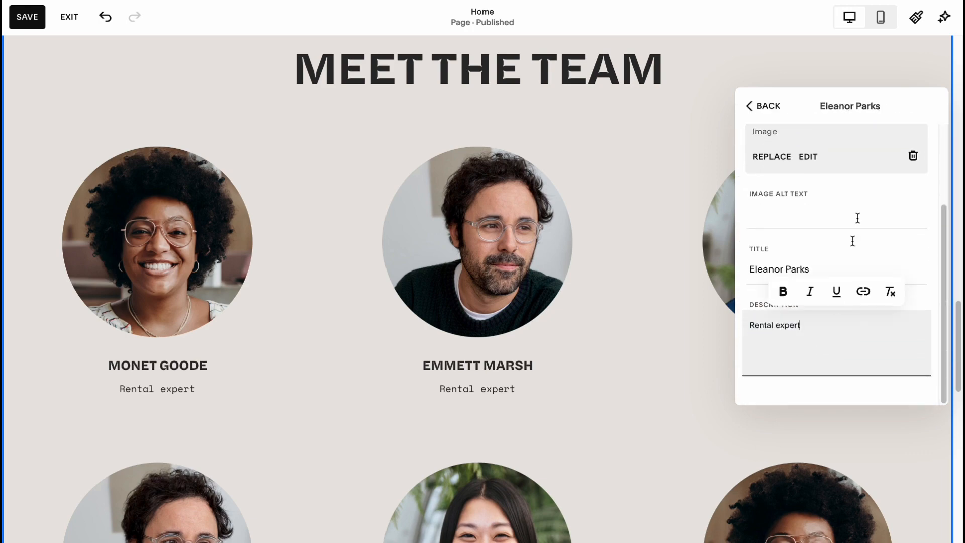
left_click(763, 98)
scroll(624, 221, "down", 3)
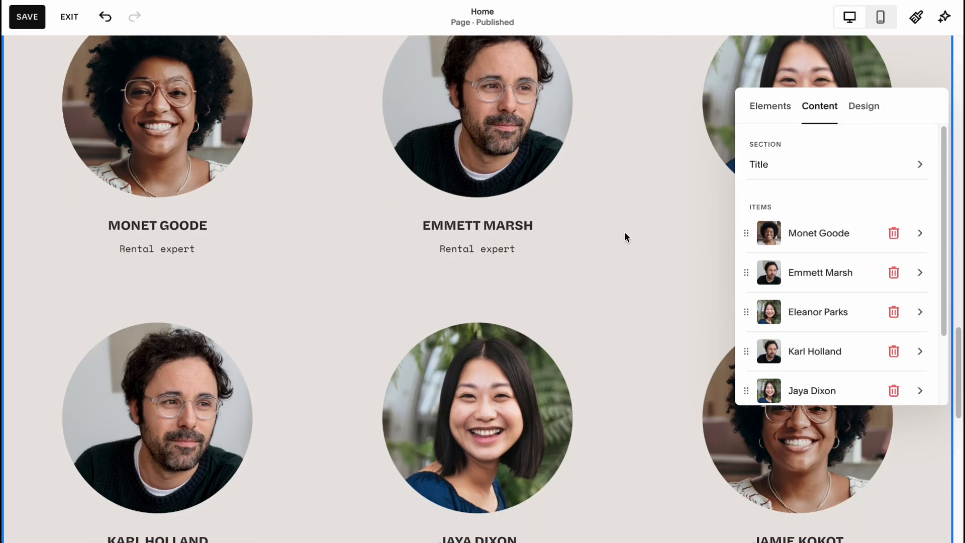
left_click(642, 239)
Delete the three team members in the second row of the Meet the Team section and check the result.
scroll(644, 355, "down", 3)
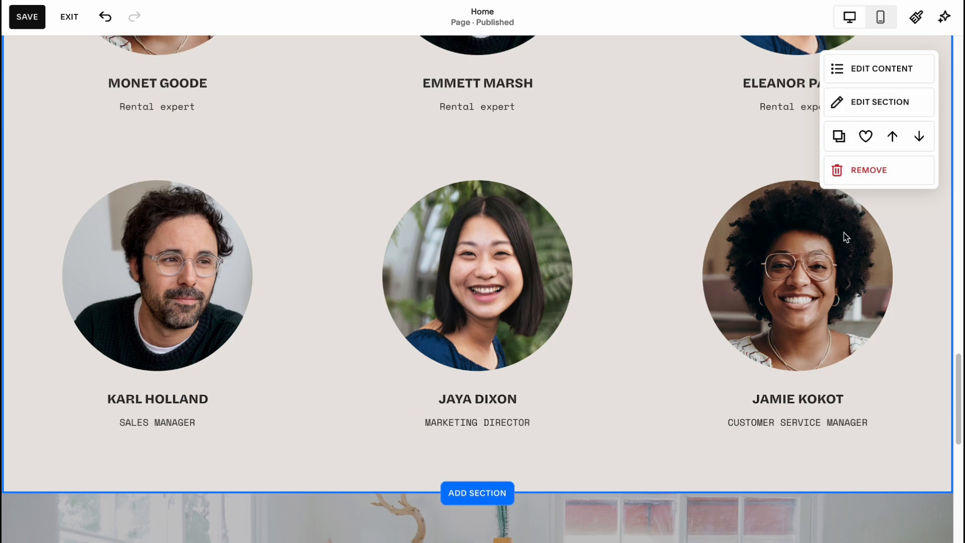
left_click(876, 71)
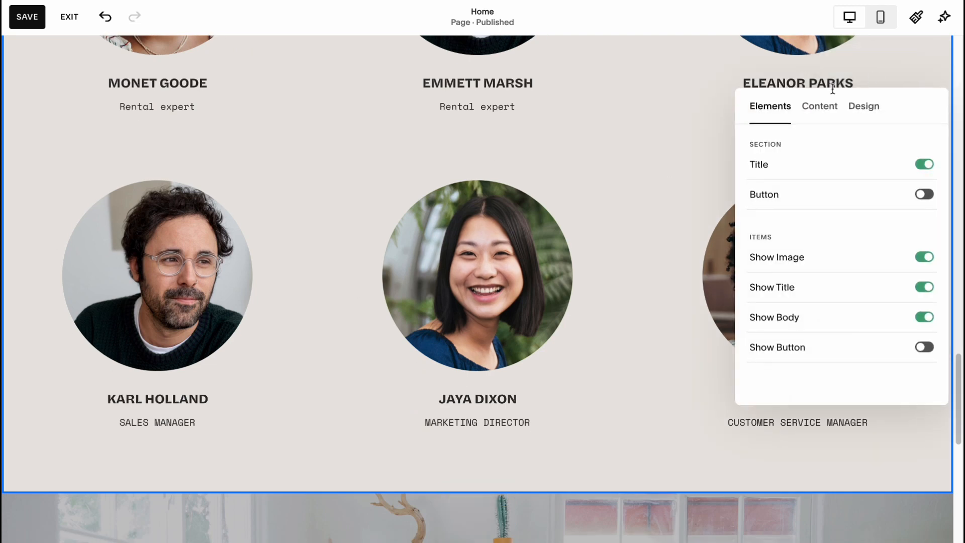
left_click(819, 105)
scroll(850, 352, "down", 1)
scroll(877, 408, "down", 3)
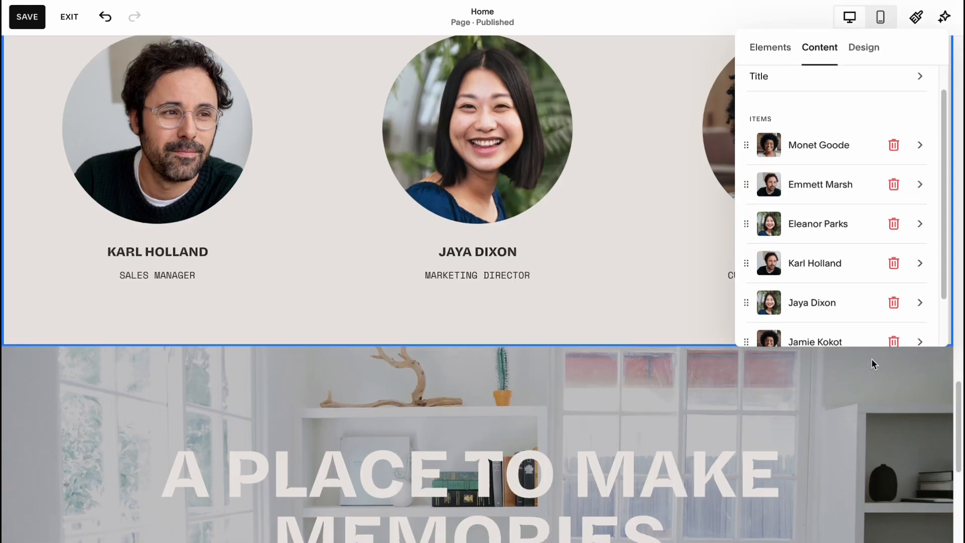
left_click(893, 296)
left_click(887, 262)
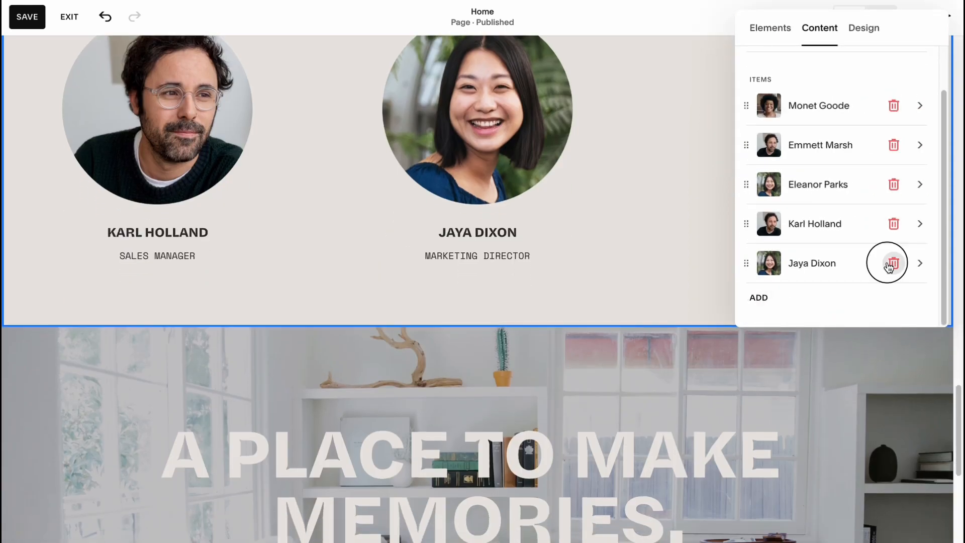
left_click(890, 260)
scroll(592, 300, "down", 5)
scroll(671, 354, "up", 5)
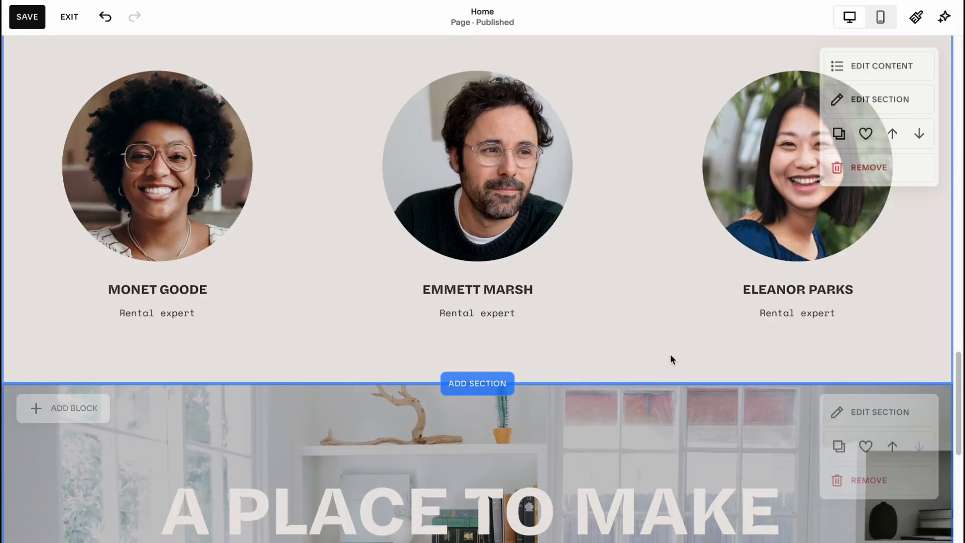
scroll(646, 327, "up", 5)
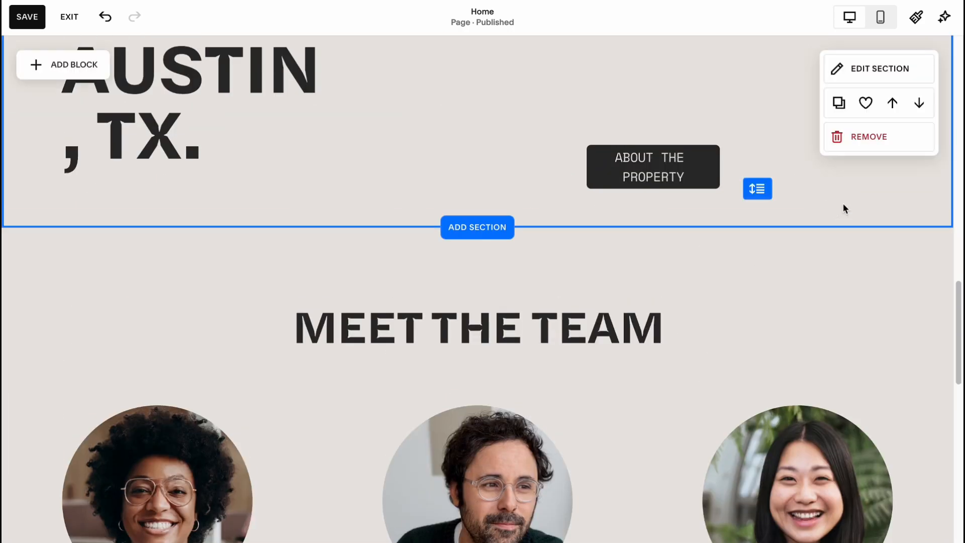
Remove the "A place to make memories." section from the Home page.
scroll(784, 207, "down", 10)
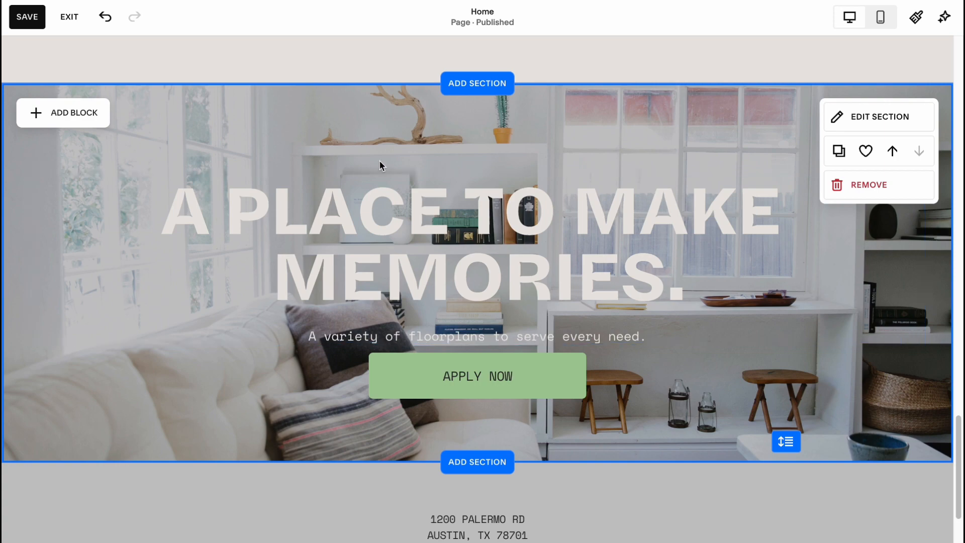
scroll(381, 164, "down", 3)
scroll(382, 161, "up", 2)
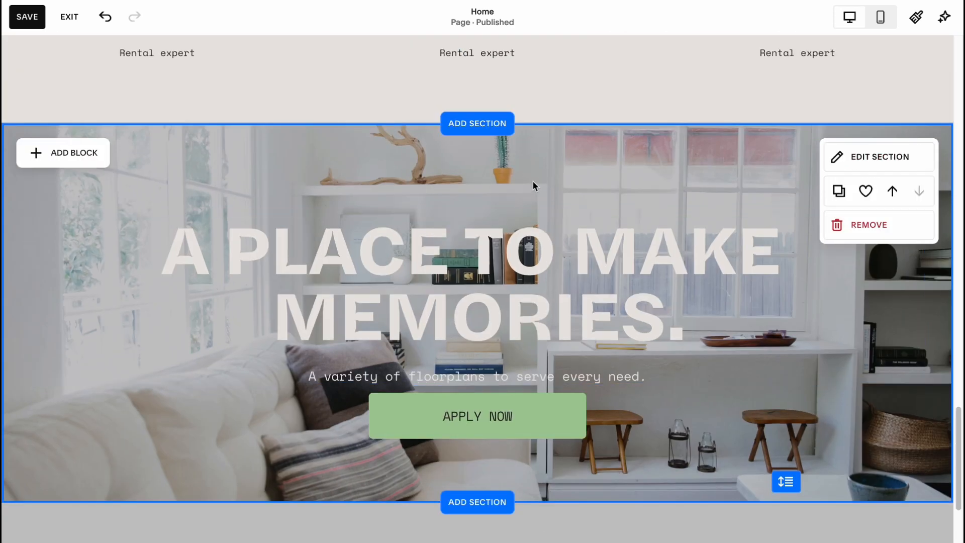
left_click(860, 227)
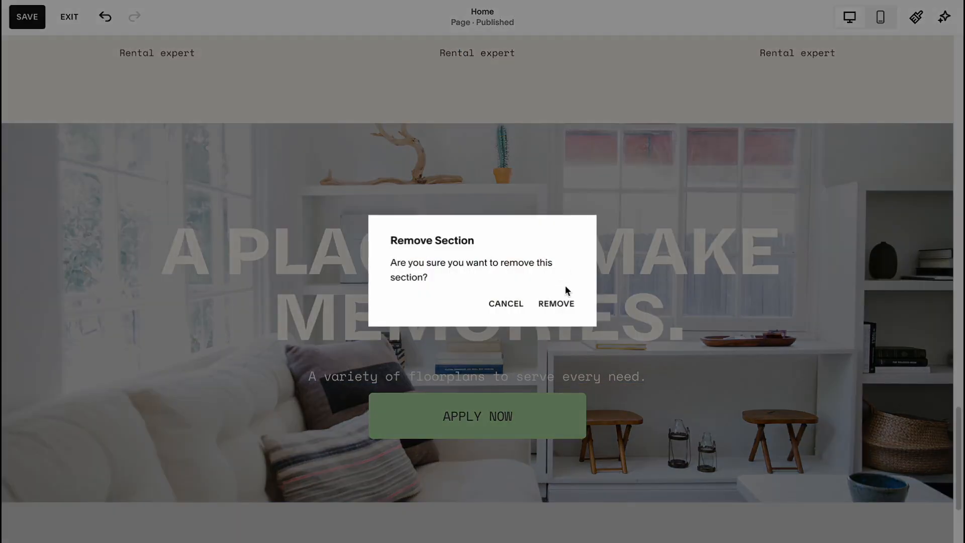
left_click(570, 301)
Replace the heading "Living well in Austin, TX." below the gallery with "OBJECT 1" and "2 ROOM INSIDE" on two lines.
scroll(571, 296, "up", 15)
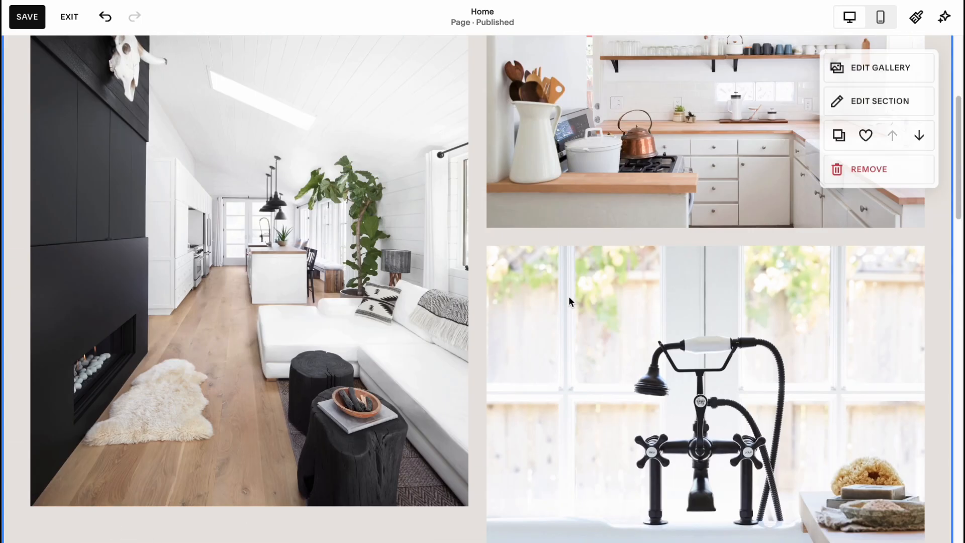
scroll(563, 294, "down", 10)
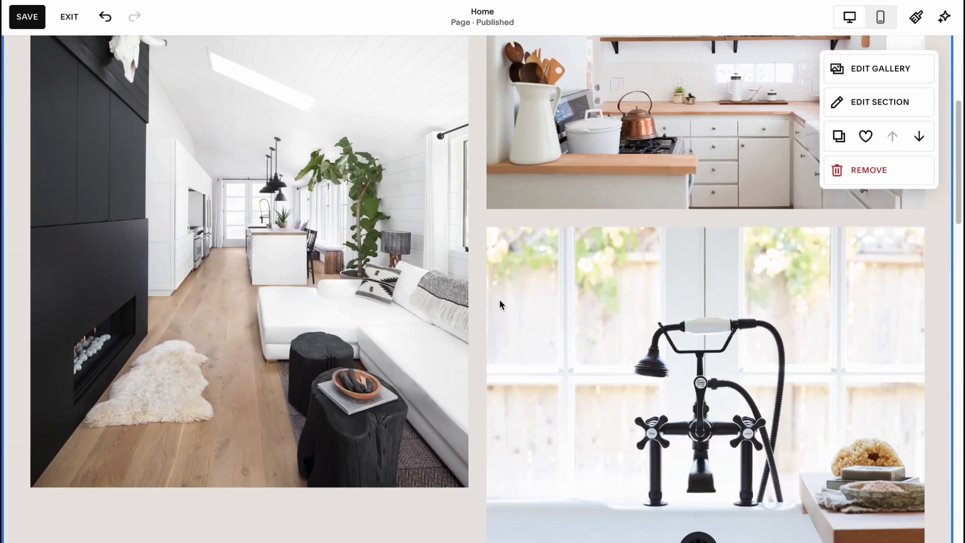
scroll(333, 287, "down", 1)
scroll(333, 287, "up", 7)
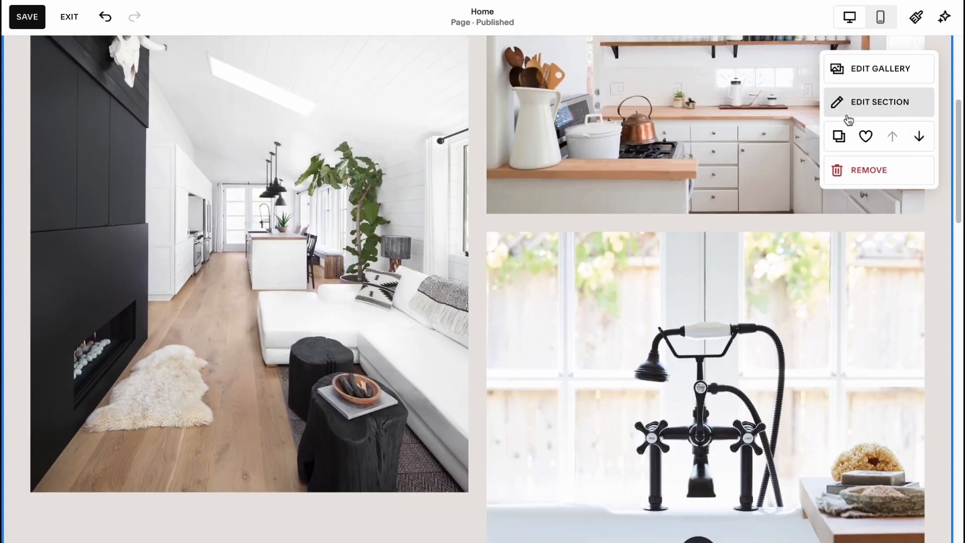
scroll(596, 318, "down", 8)
scroll(631, 251, "down", 5)
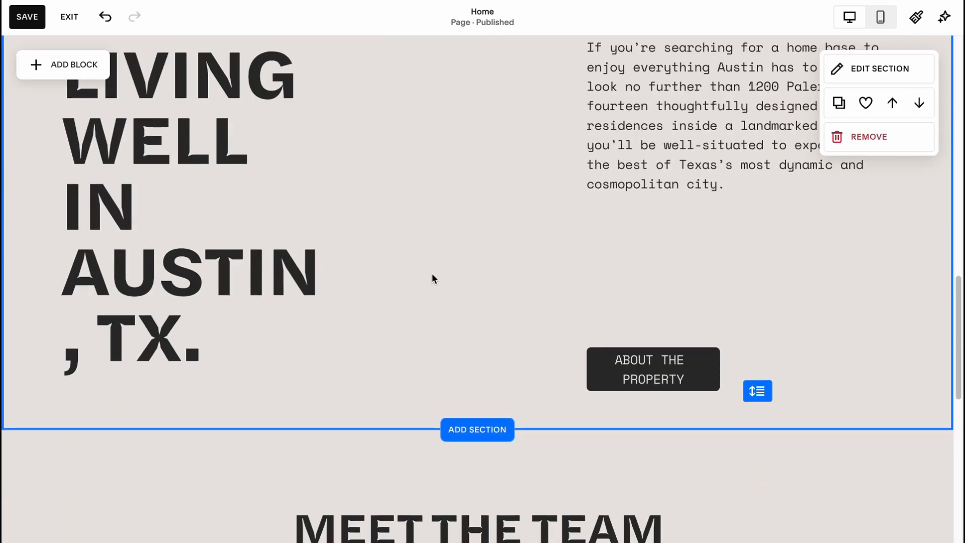
scroll(424, 291, "up", 2)
left_click(881, 104)
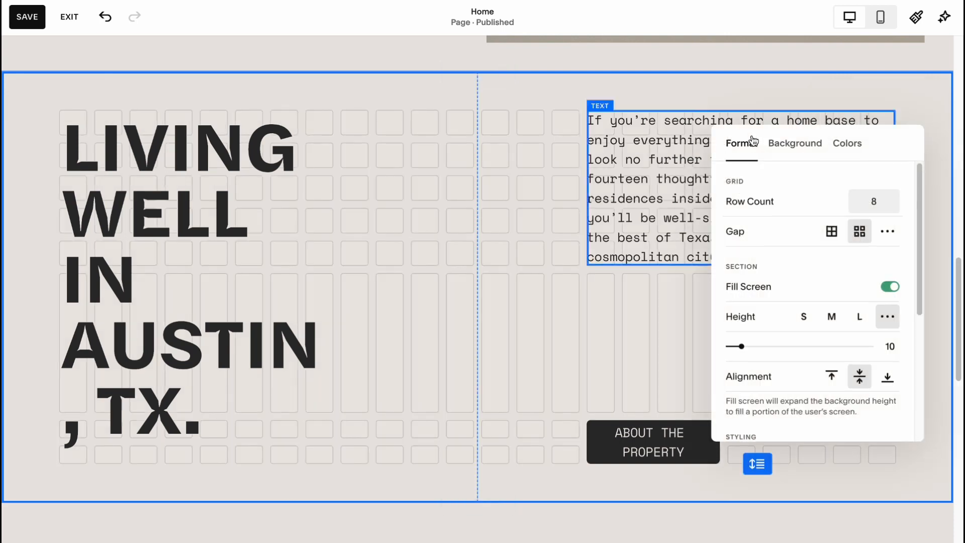
left_click(155, 212)
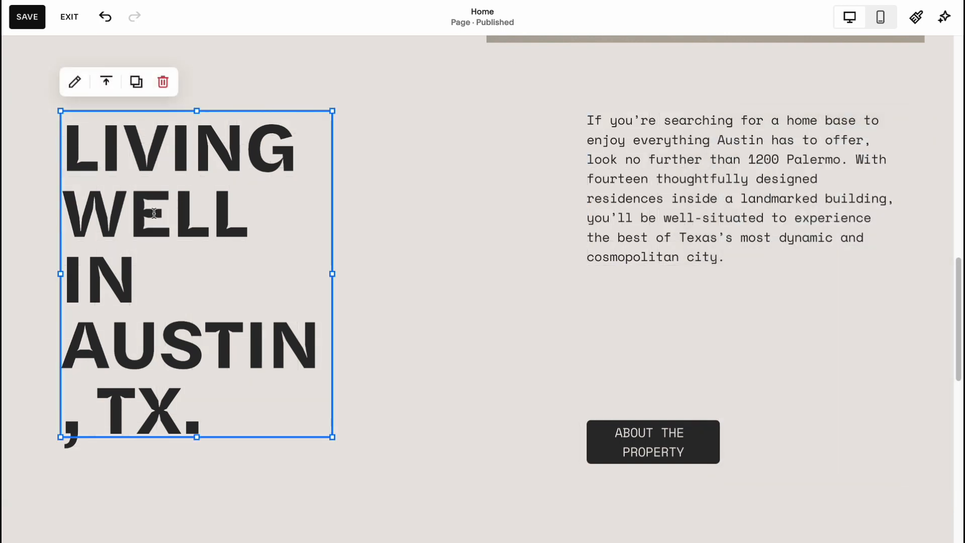
left_click(75, 81)
triple_click(170, 143)
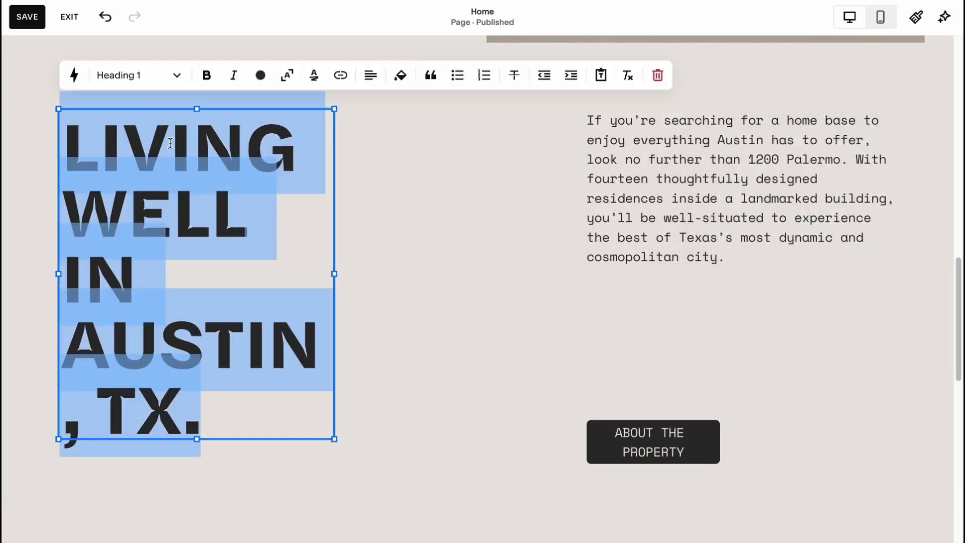
type("OP")
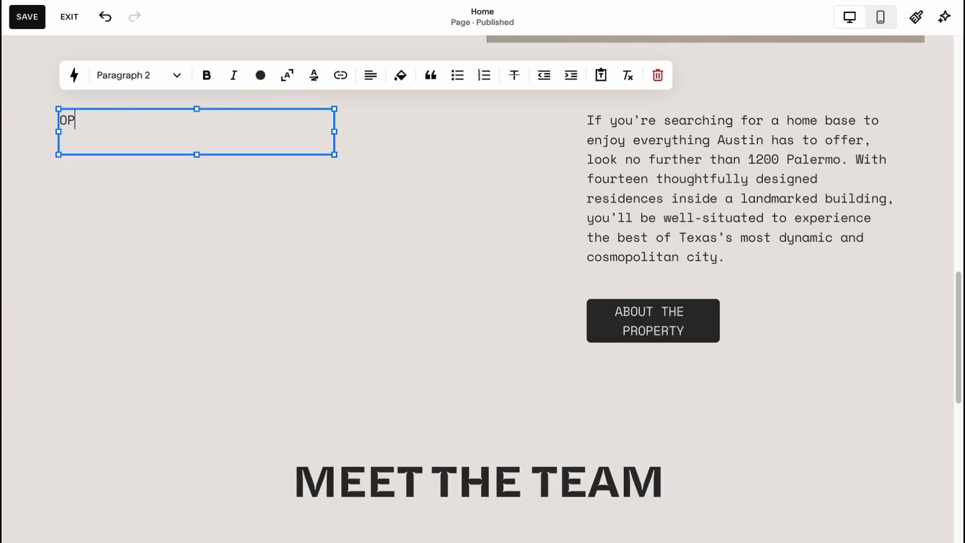
key("BackSpace")
key("BackSpace")
type("OB")
type("RE")
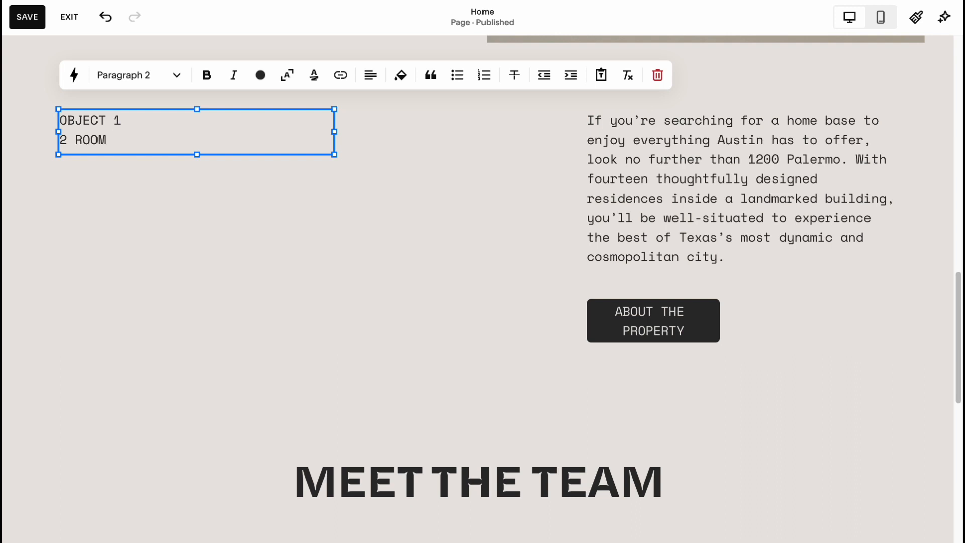
type("OM INSIDE")
Try bold, Monospace and Heading 1 on the whole "OBJECT 1 2 ROOM INSIDE" text, settling on the Heading 2 style.
key("ctrl+a")
left_click(207, 76)
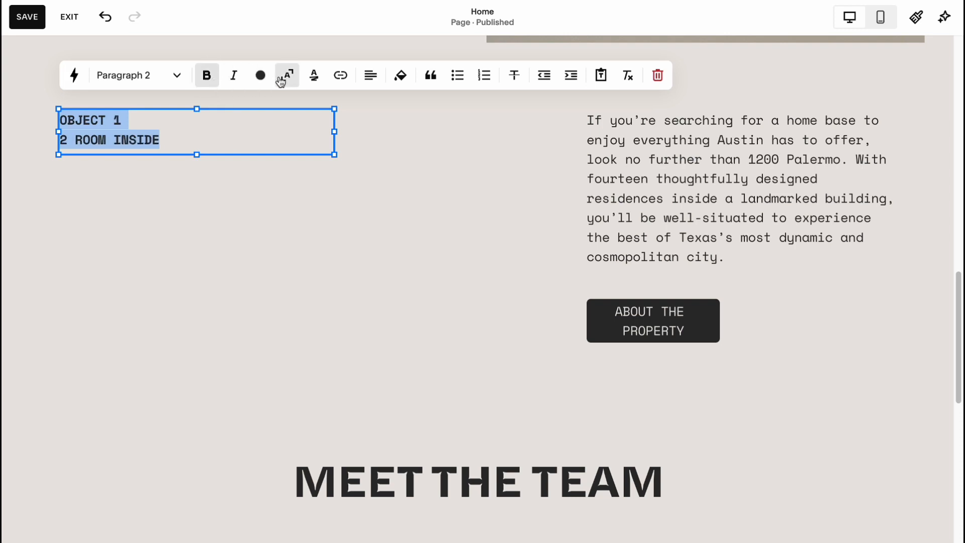
left_click(173, 77)
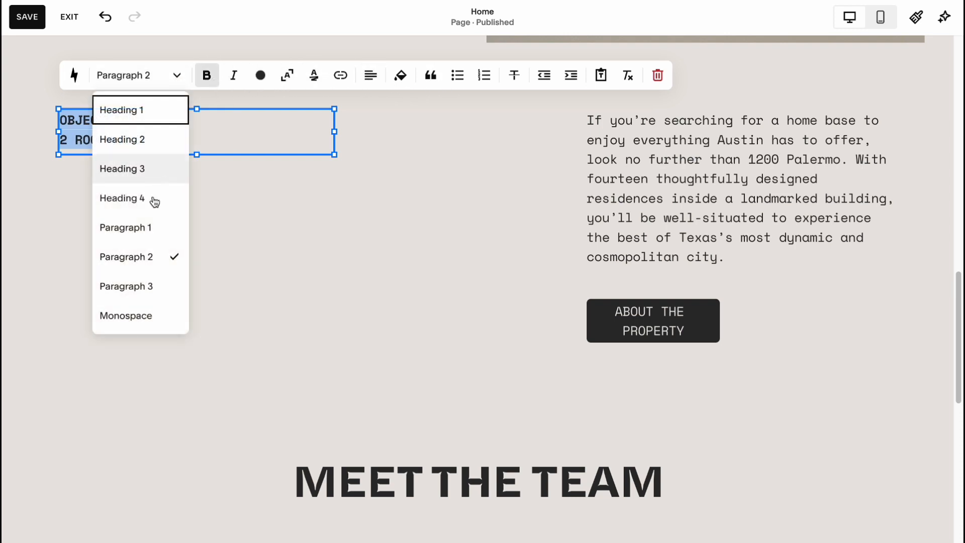
left_click(143, 314)
left_click(173, 76)
left_click(135, 109)
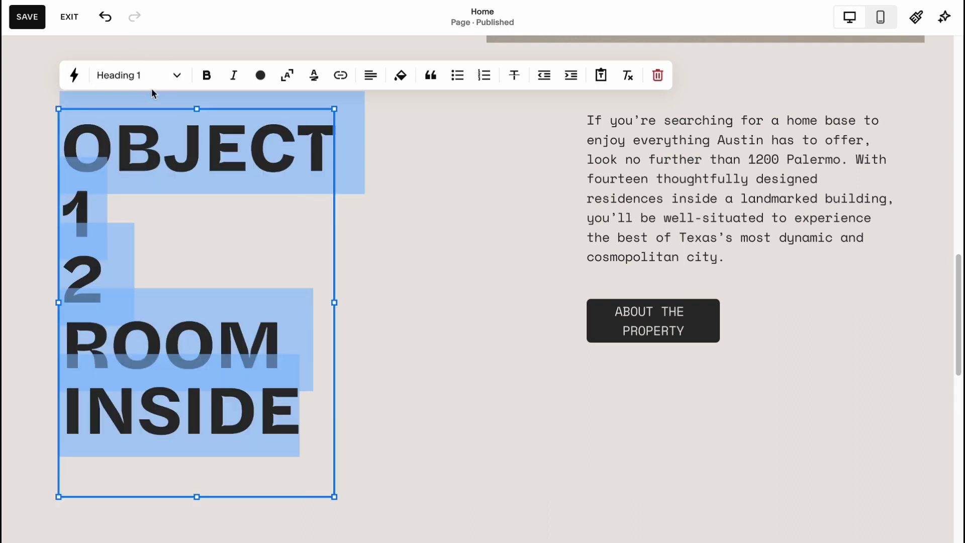
left_click(173, 79)
left_click(134, 138)
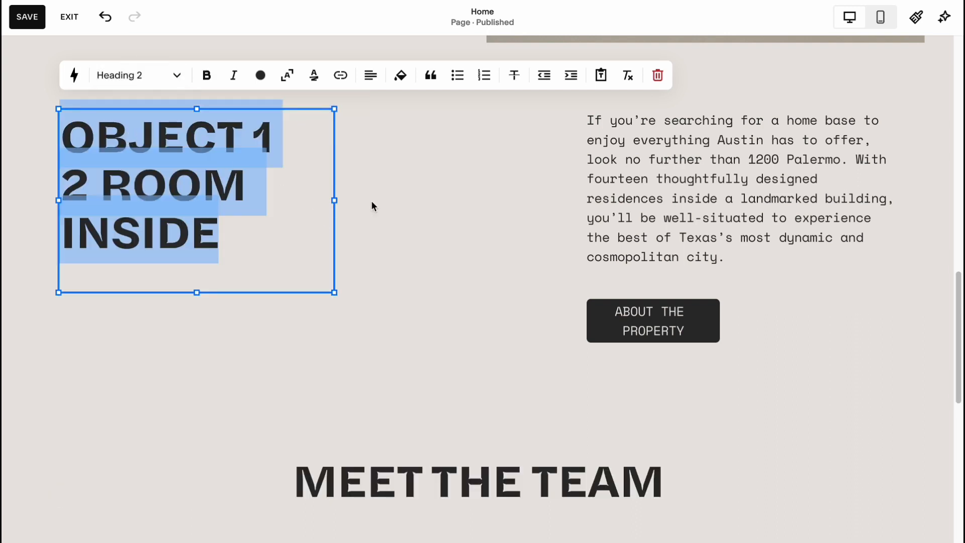
left_click(421, 204)
Replace the description paragraph above the About the Property button with "Best variant for you".
left_click(651, 186)
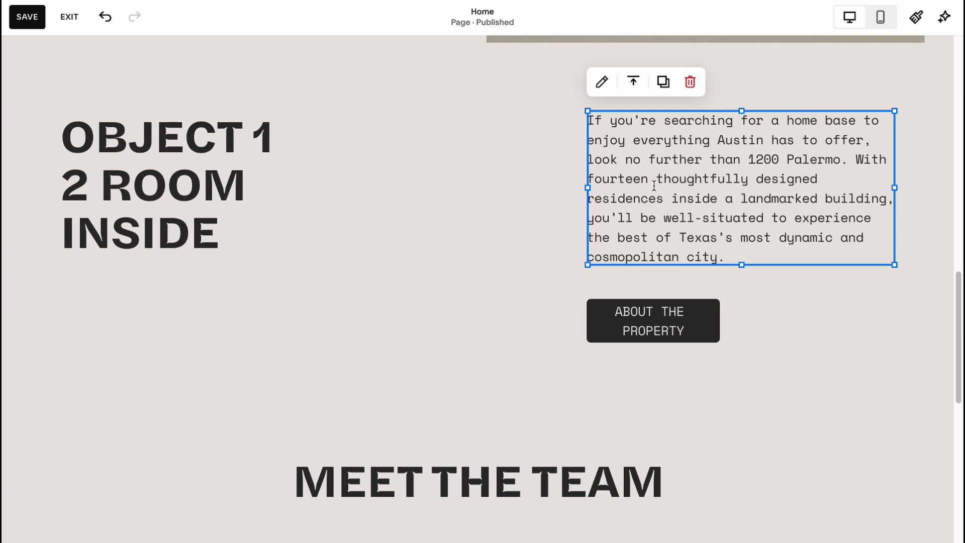
double_click(676, 179)
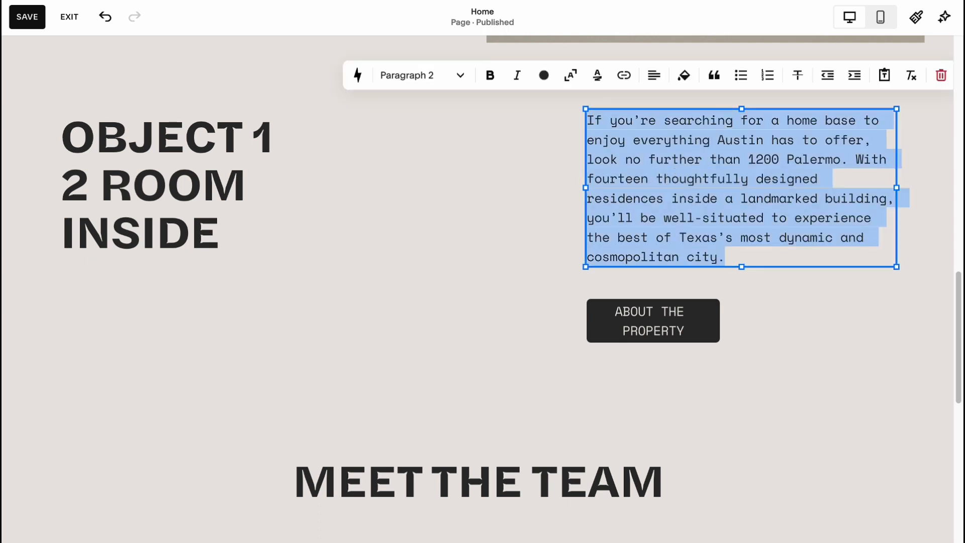
type("Best var")
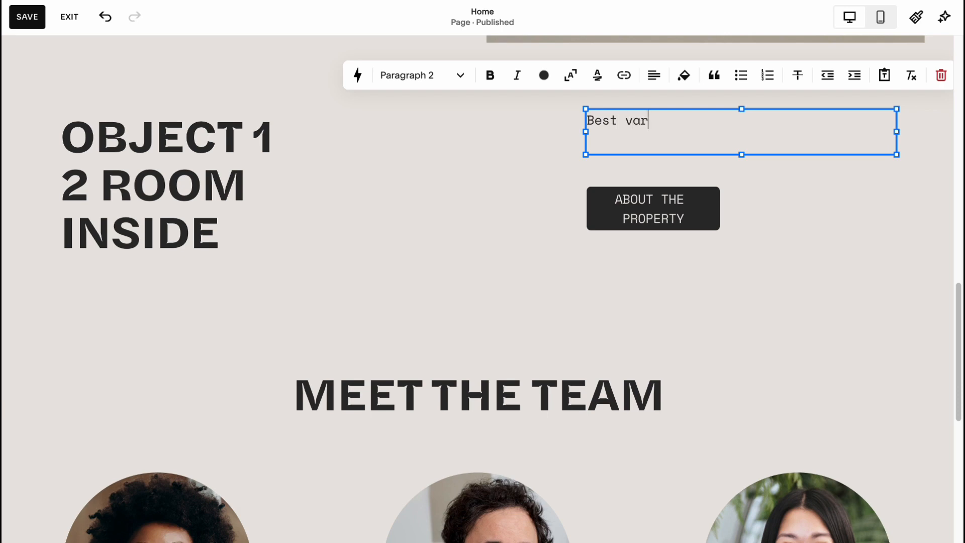
type("iant for you")
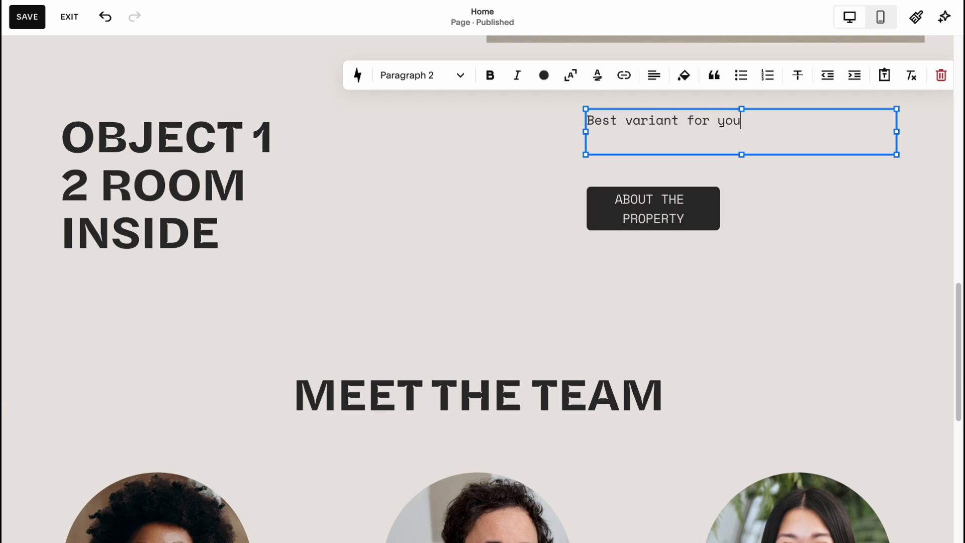
left_click(850, 230)
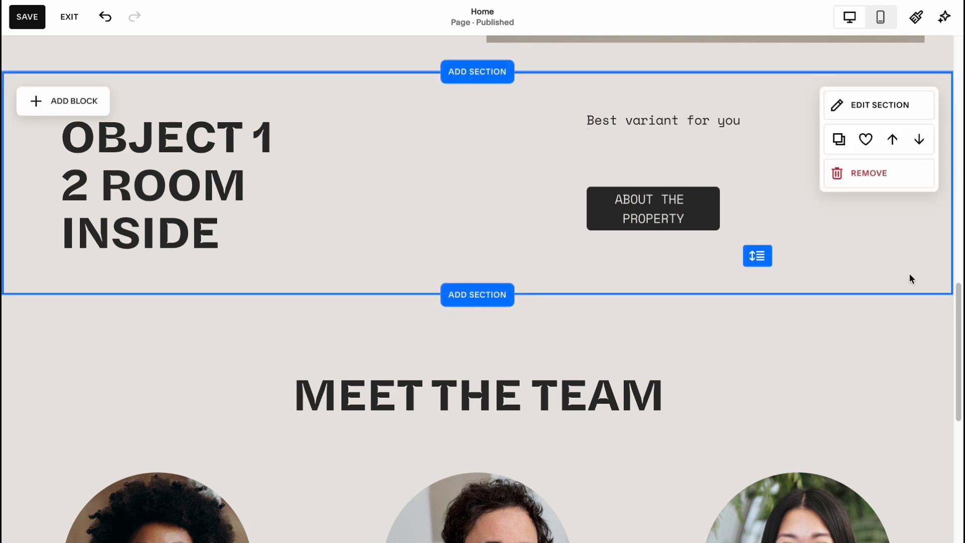
Save the Home page changes and exit the page editor.
scroll(911, 276, "up", 3)
scroll(915, 284, "up", 10)
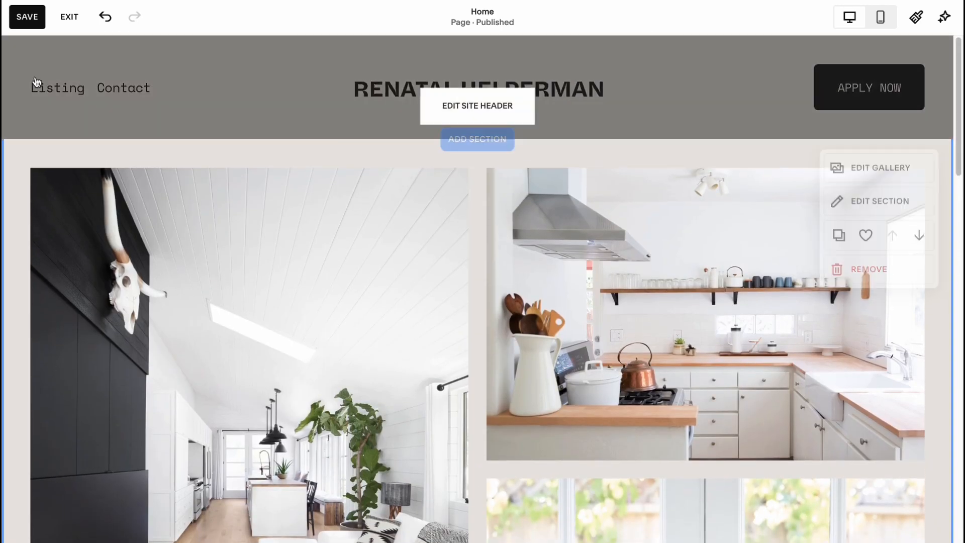
left_click(24, 18)
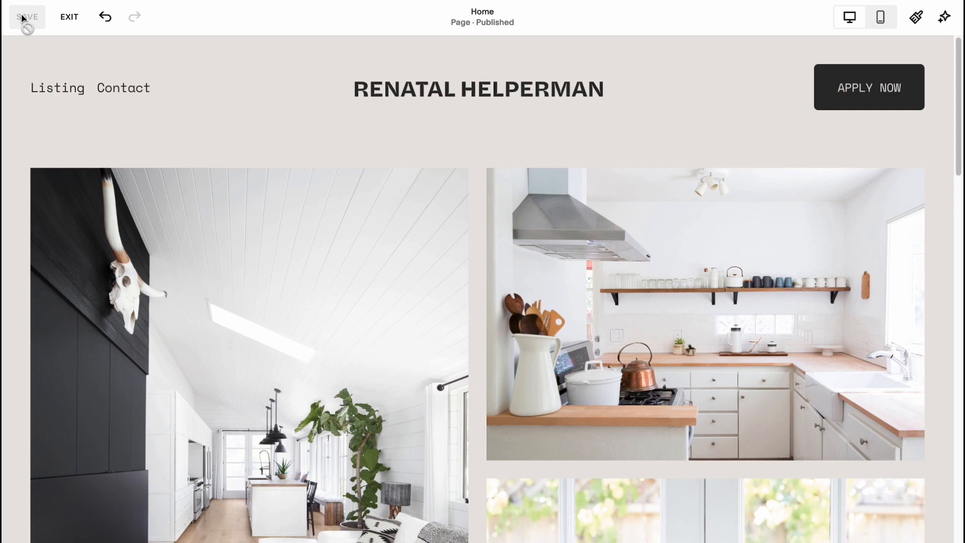
left_click(69, 16)
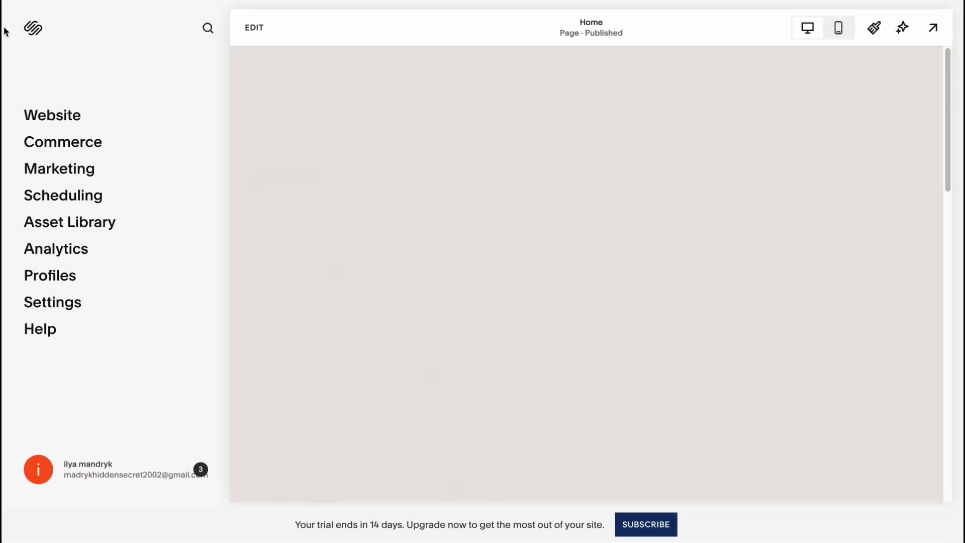
Open the site's squarespace.com address from the dashboard in another browser tab and look over the Home page.
left_click(34, 30)
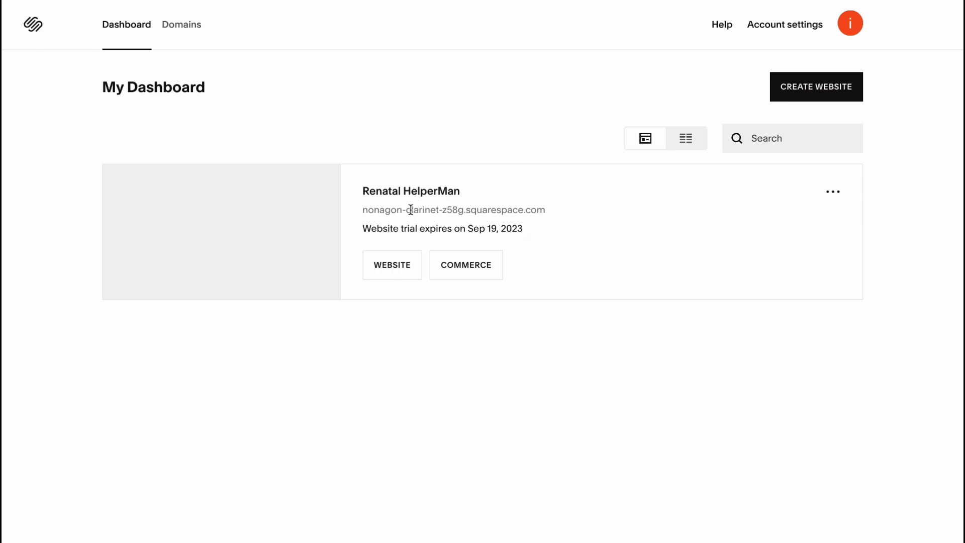
left_click_drag(363, 209, 547, 218)
key("super+c")
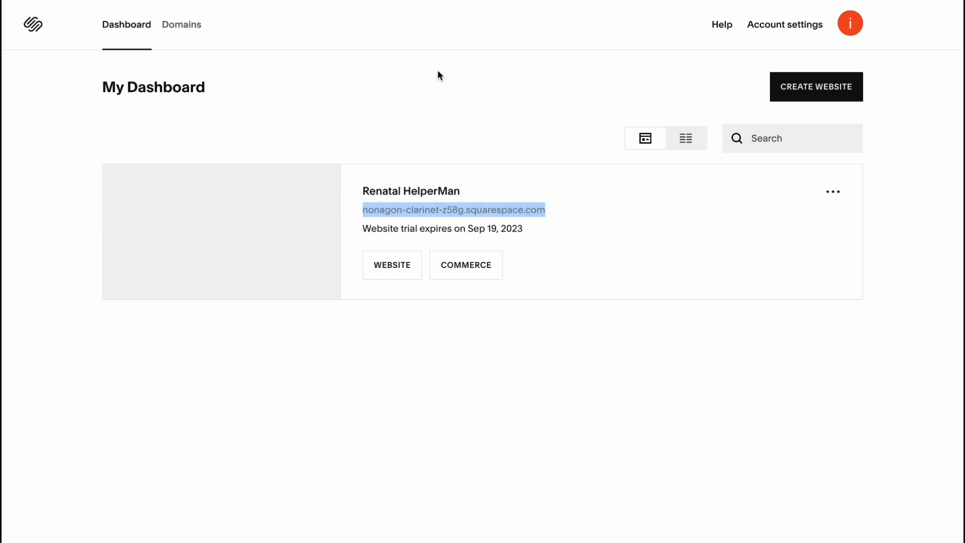
key("ctrl+Tab")
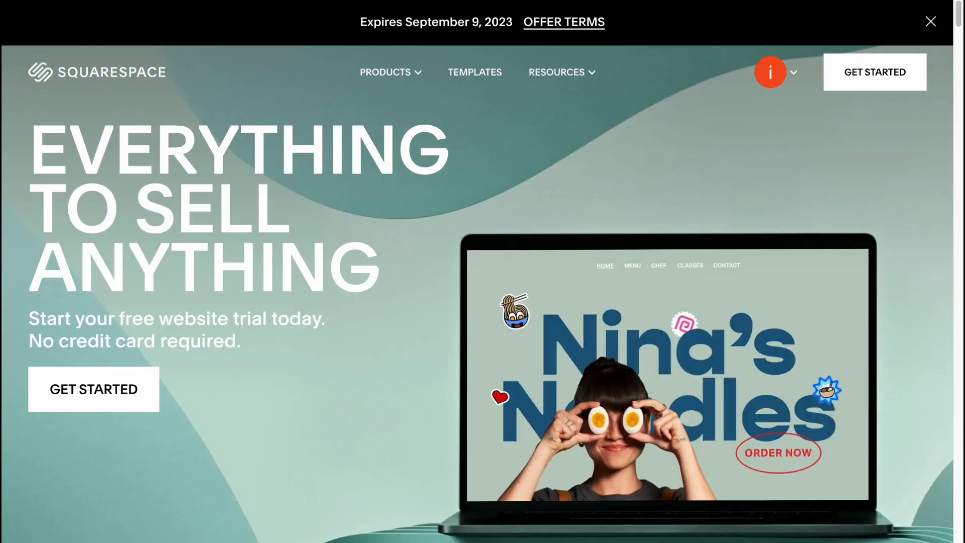
key("super+v")
key("Return")
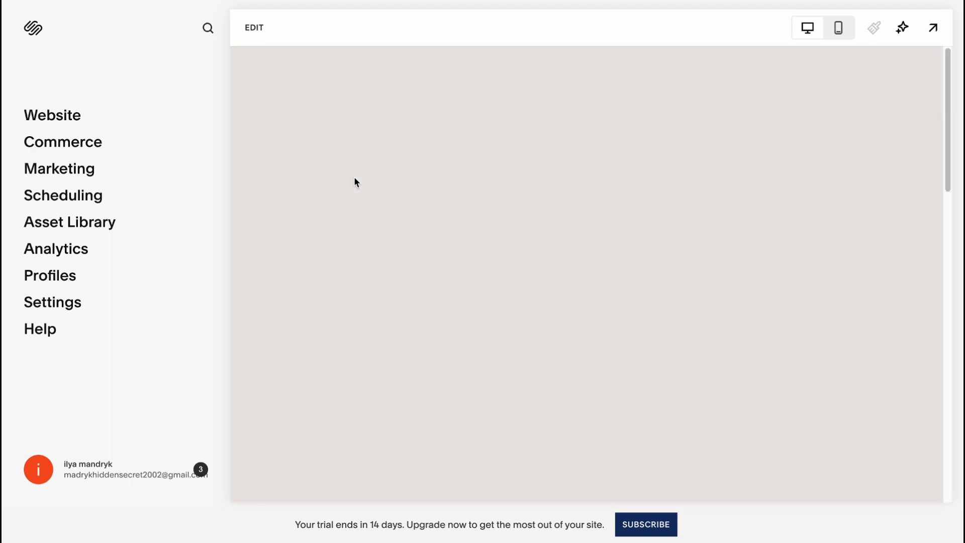
scroll(355, 173, "down", 2)
scroll(354, 172, "down", 10)
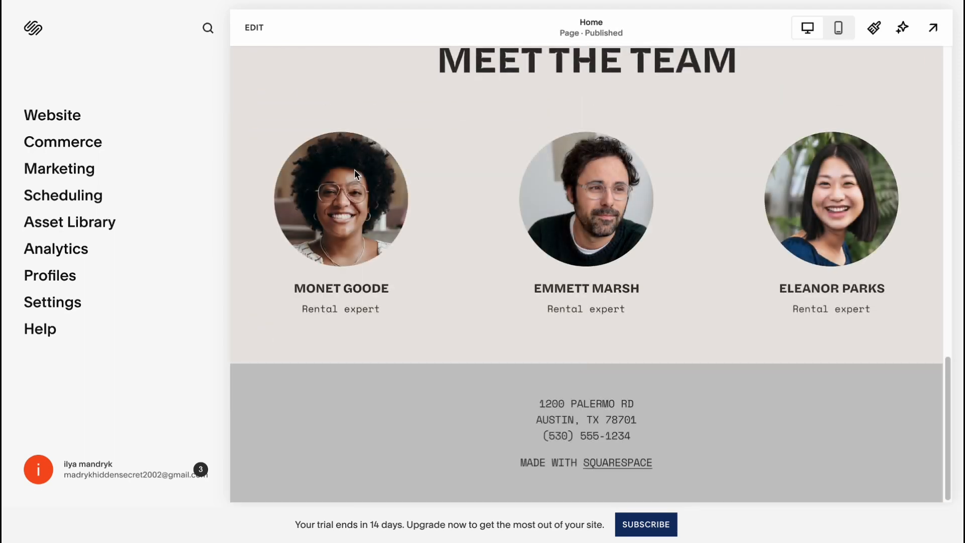
scroll(354, 170, "up", 5)
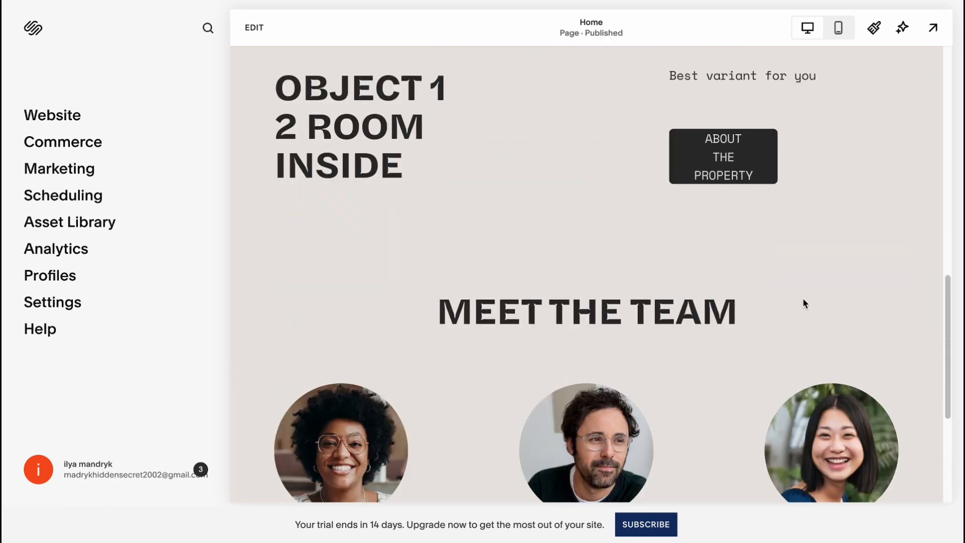
Open the subscription plans and examine the Personal and Business plans with their annual pricing.
left_click(653, 525)
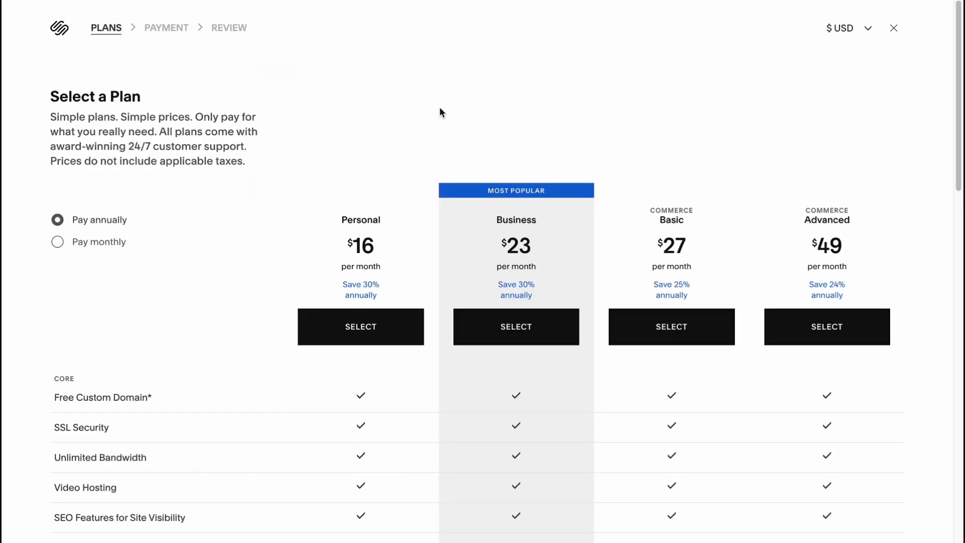
scroll(445, 105, "down", 1)
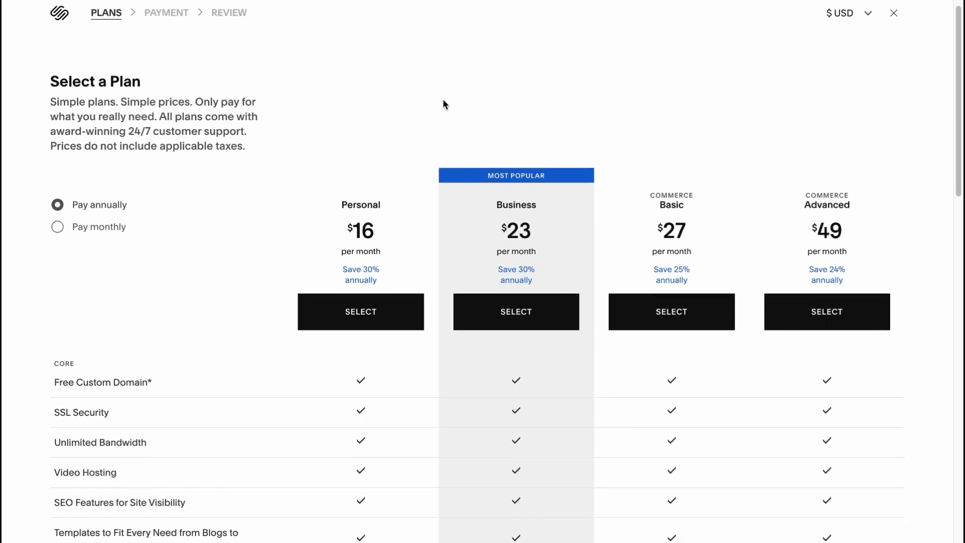
scroll(444, 102, "down", 1)
left_click_drag(340, 188, 431, 189)
left_click(496, 187)
double_click(497, 187)
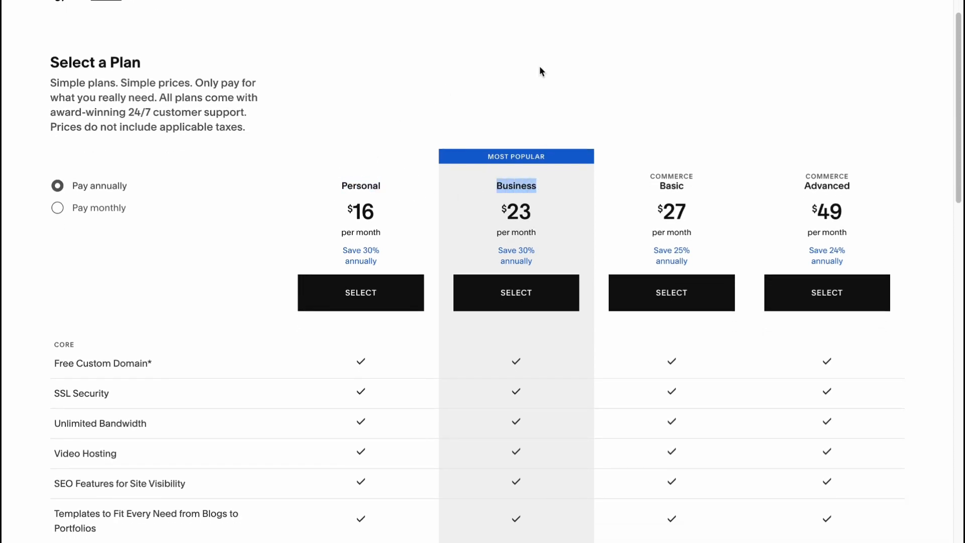
left_click(539, 68)
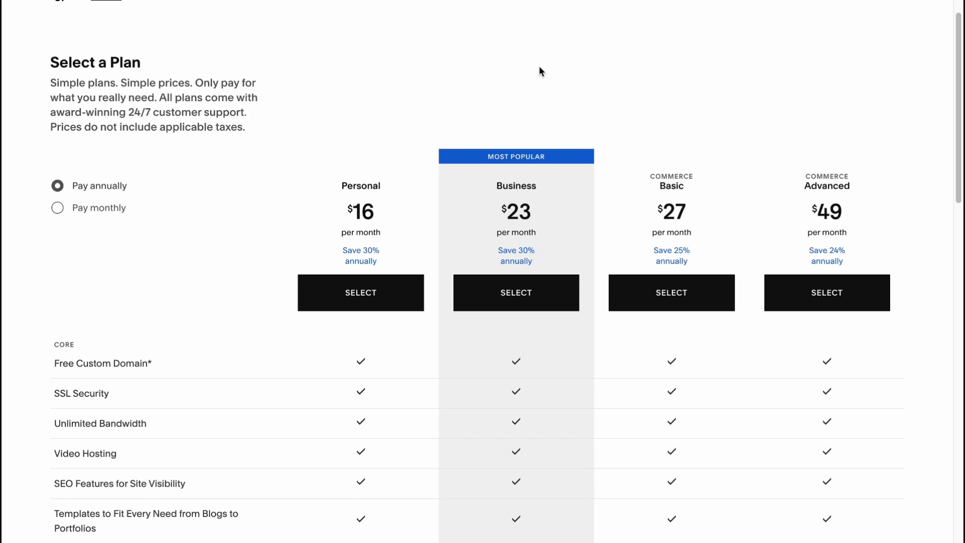
left_click_drag(494, 188, 541, 184)
Compare the core and commerce features of the four plans, including transaction fees, in the comparison table.
scroll(545, 181, "down", 5)
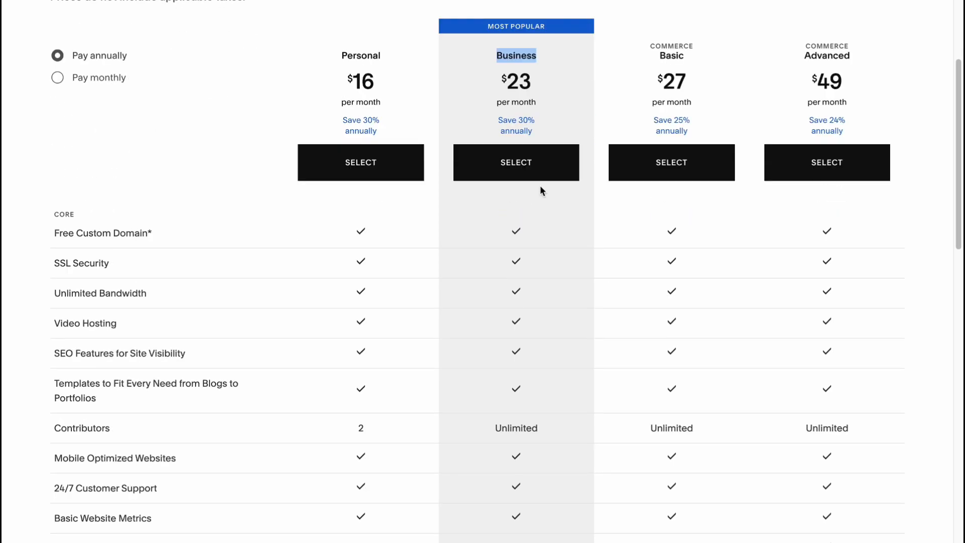
scroll(541, 295, "down", 2)
scroll(543, 293, "down", 2)
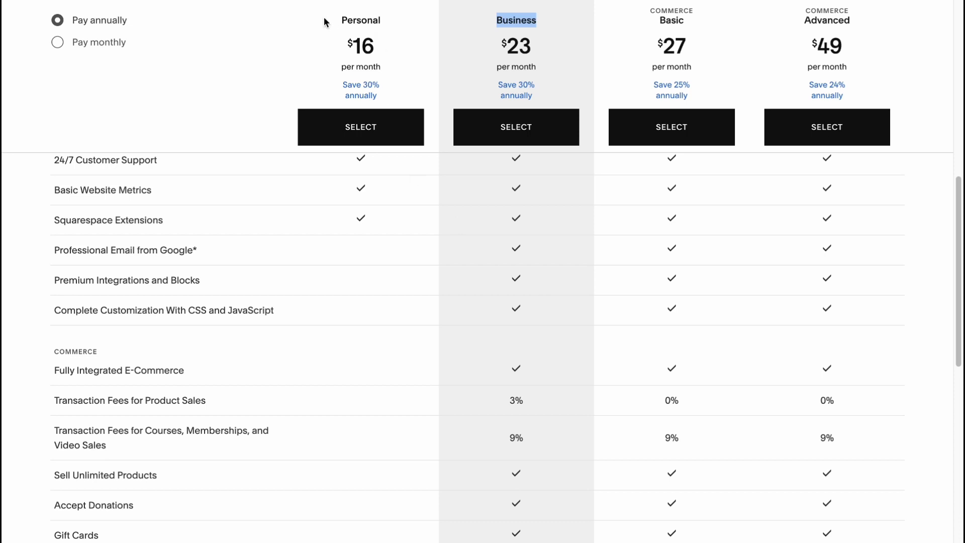
left_click_drag(368, 20, 412, 24)
left_click(567, 71)
scroll(580, 292, "down", 3)
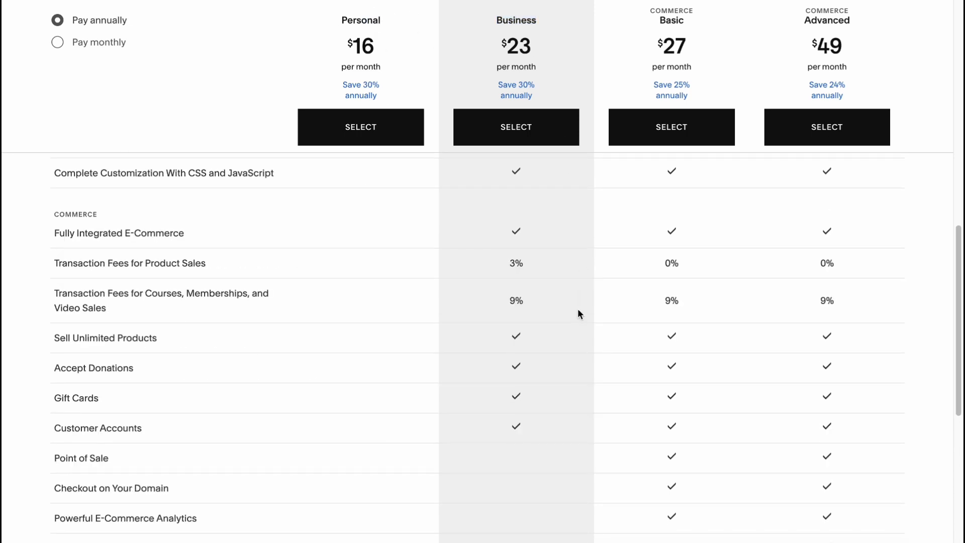
scroll(563, 296, "up", 2)
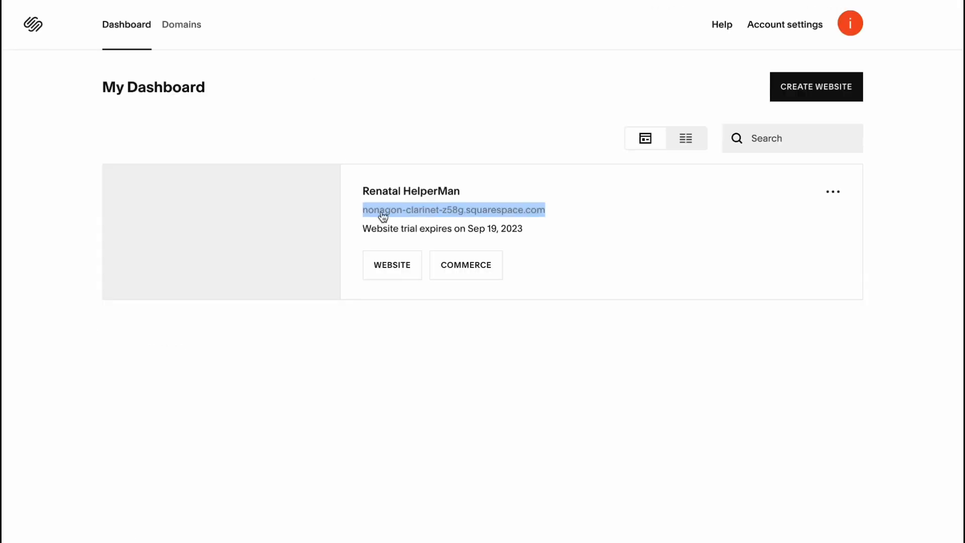
left_click(399, 98)
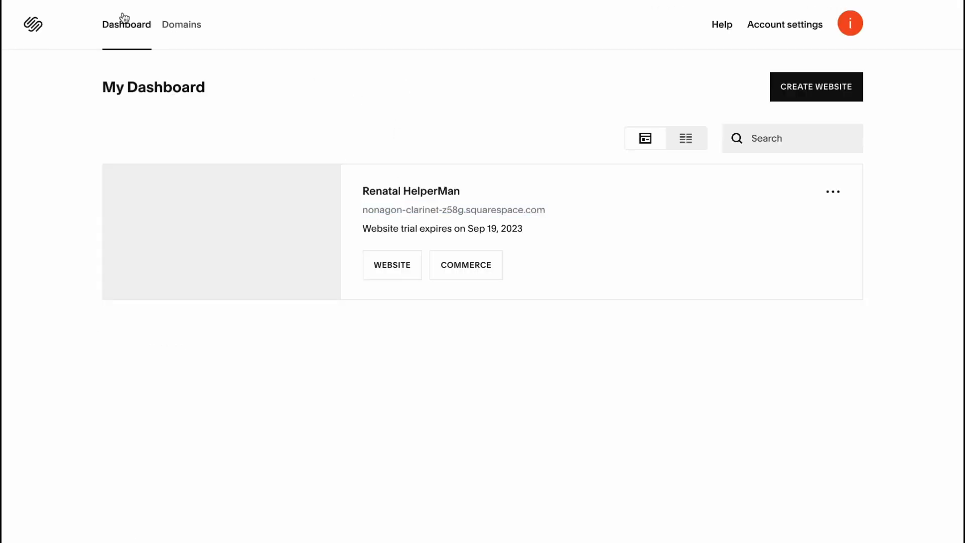